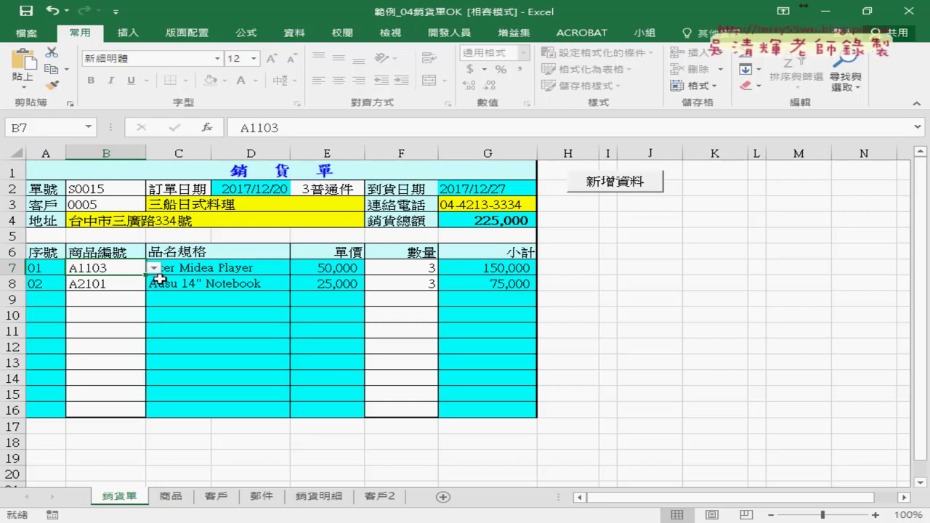
On 銷貨明細, annotate the 單號, 客戶編號, 客戶名稱–地址 and 銷貨總額 headers, then clear the marks
{"action": "left_click", "coordinate": [320, 497]}
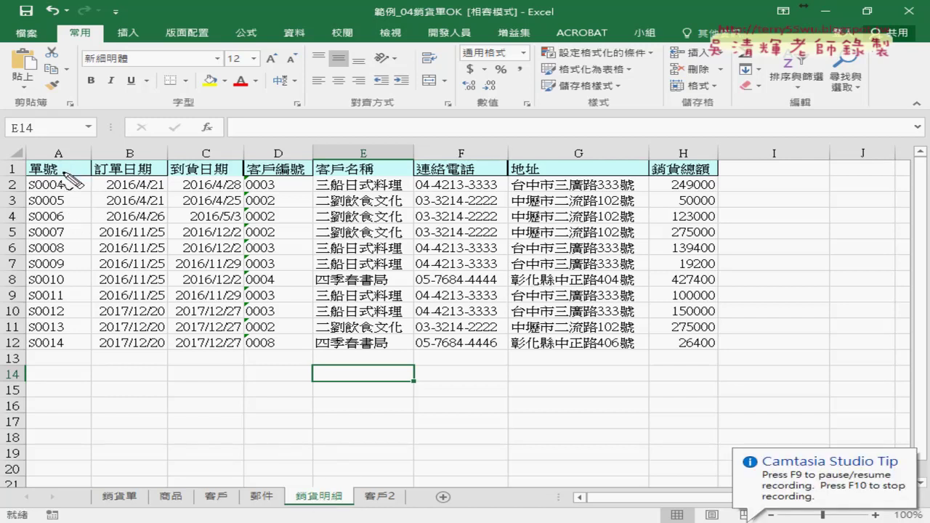
{"action": "left_click_drag", "start_coordinate": [67, 175], "coordinate": [225, 171]}
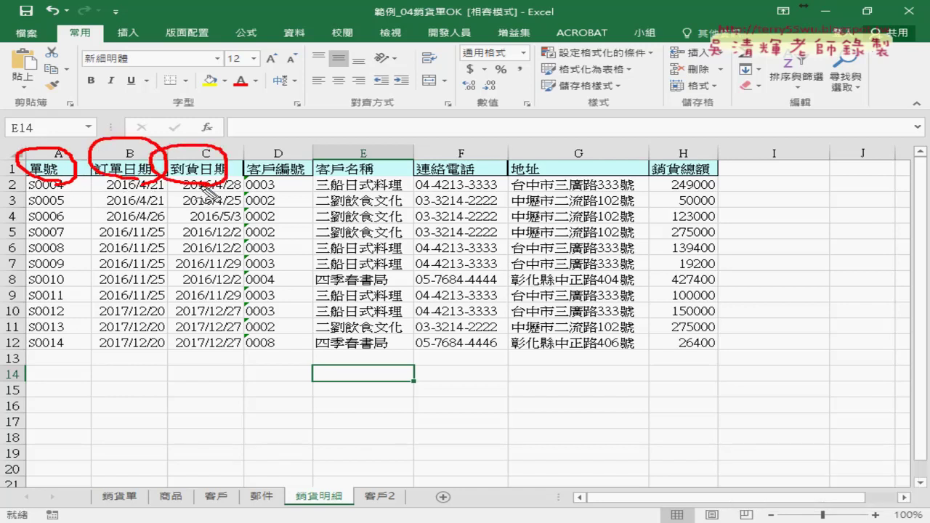
{"action": "left_click_drag", "start_coordinate": [298, 186], "coordinate": [283, 189]}
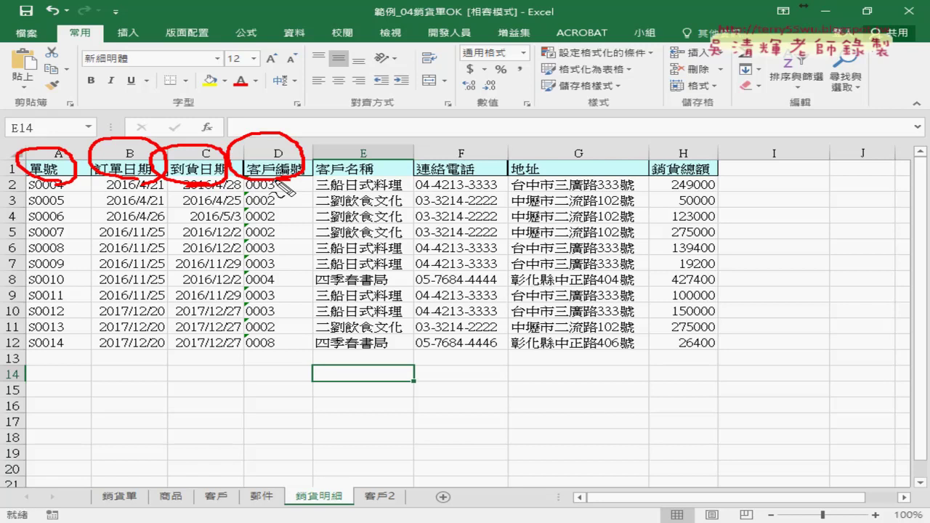
{"action": "left_click_drag", "start_coordinate": [311, 132], "coordinate": [311, 186]}
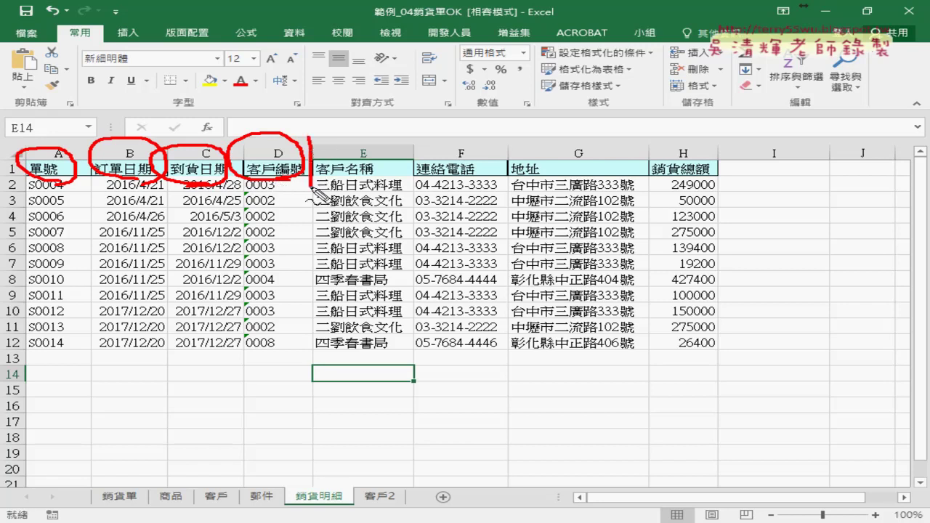
{"action": "mouse_move", "coordinate": [312, 131]}
{"action": "left_mouse_down"}
{"action": "mouse_move", "coordinate": [436, 131]}
{"action": "mouse_move", "coordinate": [319, 178]}
{"action": "left_mouse_up"}
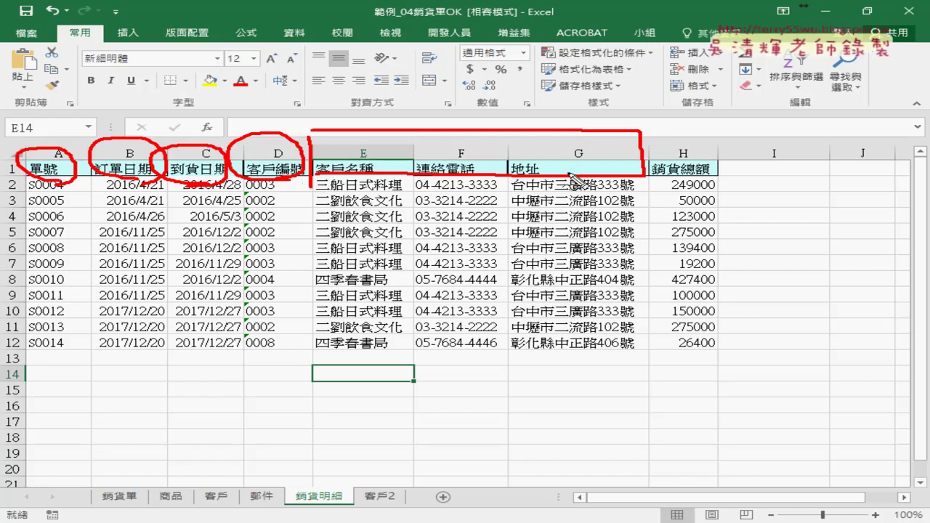
{"action": "mouse_move", "coordinate": [450, 48]}
{"action": "left_mouse_down"}
{"action": "mouse_move", "coordinate": [464, 138]}
{"action": "mouse_move", "coordinate": [482, 123]}
{"action": "left_mouse_up"}
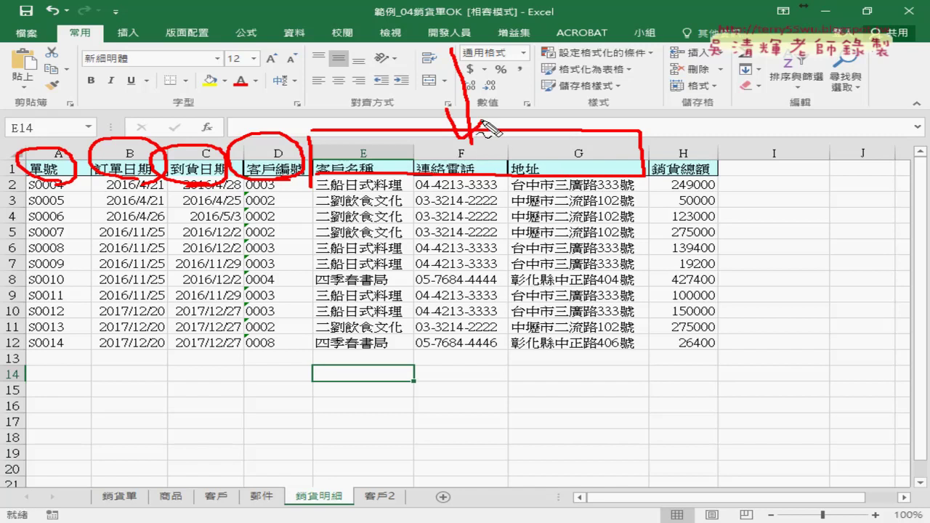
{"action": "mouse_move", "coordinate": [667, 103]}
{"action": "left_mouse_down"}
{"action": "mouse_move", "coordinate": [683, 157]}
{"action": "mouse_move", "coordinate": [716, 154]}
{"action": "left_mouse_up"}
{"action": "key", "text": "Escape"}
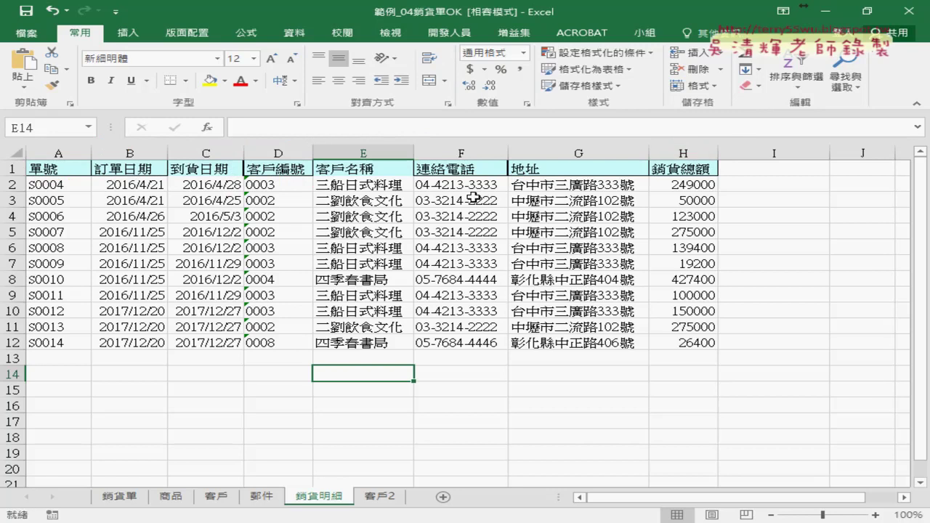
On 銷貨單, number the fields: S0015, 2017/12/20, 2017/12/27, customer 0005, phone, address, 225,000 total
{"action": "left_click", "coordinate": [122, 500]}
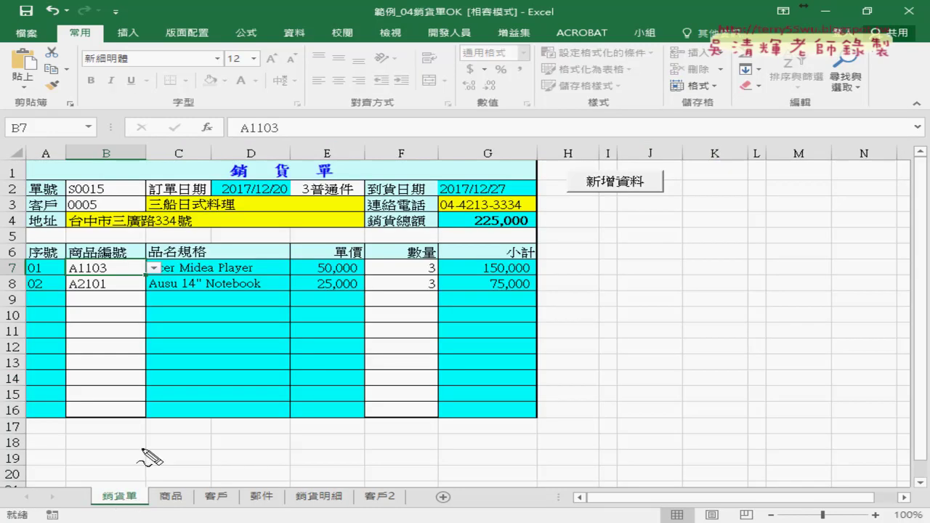
{"action": "mouse_move", "coordinate": [73, 203]}
{"action": "left_mouse_down"}
{"action": "mouse_move", "coordinate": [103, 204]}
{"action": "mouse_move", "coordinate": [94, 199]}
{"action": "left_mouse_up"}
{"action": "mouse_move", "coordinate": [87, 145]}
{"action": "left_mouse_down"}
{"action": "mouse_move", "coordinate": [87, 169]}
{"action": "mouse_move", "coordinate": [141, 186]}
{"action": "left_mouse_up"}
{"action": "left_click_drag", "start_coordinate": [223, 196], "coordinate": [287, 195]}
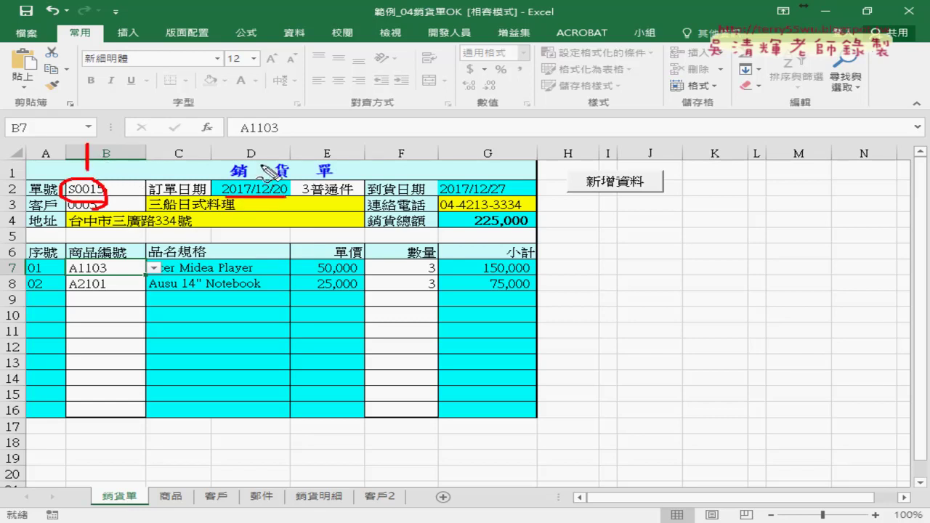
{"action": "left_click_drag", "start_coordinate": [260, 154], "coordinate": [287, 173]}
{"action": "left_click_drag", "start_coordinate": [451, 196], "coordinate": [498, 194]}
{"action": "left_click_drag", "start_coordinate": [465, 141], "coordinate": [465, 173]}
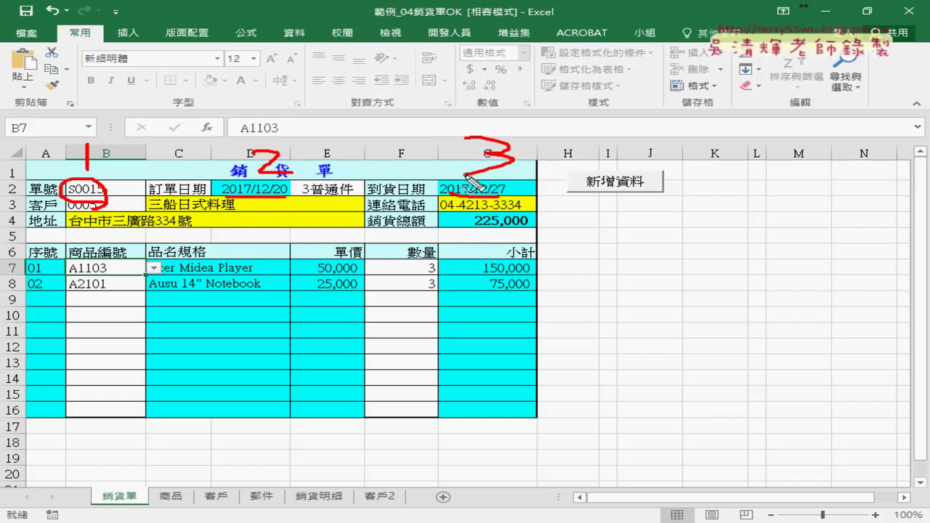
{"action": "left_click_drag", "start_coordinate": [129, 183], "coordinate": [132, 201]}
{"action": "mouse_move", "coordinate": [262, 193]}
{"action": "left_mouse_down"}
{"action": "mouse_move", "coordinate": [248, 216]}
{"action": "mouse_move", "coordinate": [284, 193]}
{"action": "left_mouse_up"}
{"action": "mouse_move", "coordinate": [518, 189]}
{"action": "left_mouse_down"}
{"action": "mouse_move", "coordinate": [501, 201]}
{"action": "mouse_move", "coordinate": [509, 204]}
{"action": "left_mouse_up"}
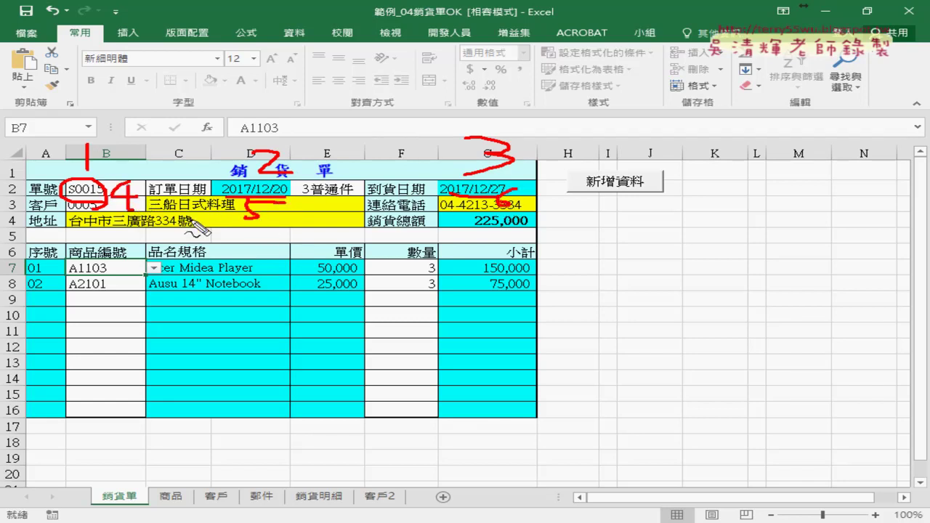
{"action": "left_click_drag", "start_coordinate": [185, 211], "coordinate": [195, 234]}
{"action": "mouse_move", "coordinate": [501, 211]}
{"action": "left_mouse_down"}
{"action": "mouse_move", "coordinate": [471, 231]}
{"action": "mouse_move", "coordinate": [496, 226]}
{"action": "left_mouse_up"}
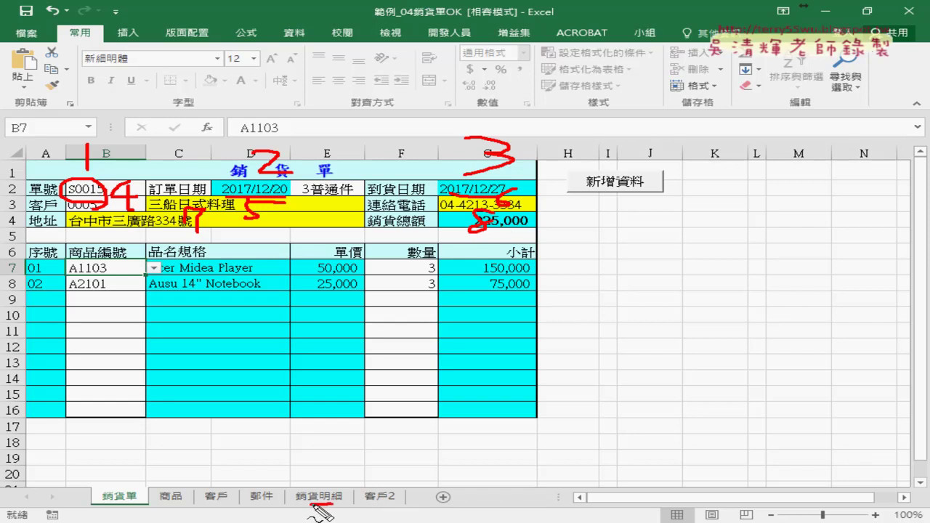
Annotate an arc showing invoice data flowing to the 銷貨明細 sheet, then erase the annotations
{"action": "left_click_drag", "start_coordinate": [334, 503], "coordinate": [291, 484]}
{"action": "left_click_drag", "start_coordinate": [356, 486], "coordinate": [349, 500]}
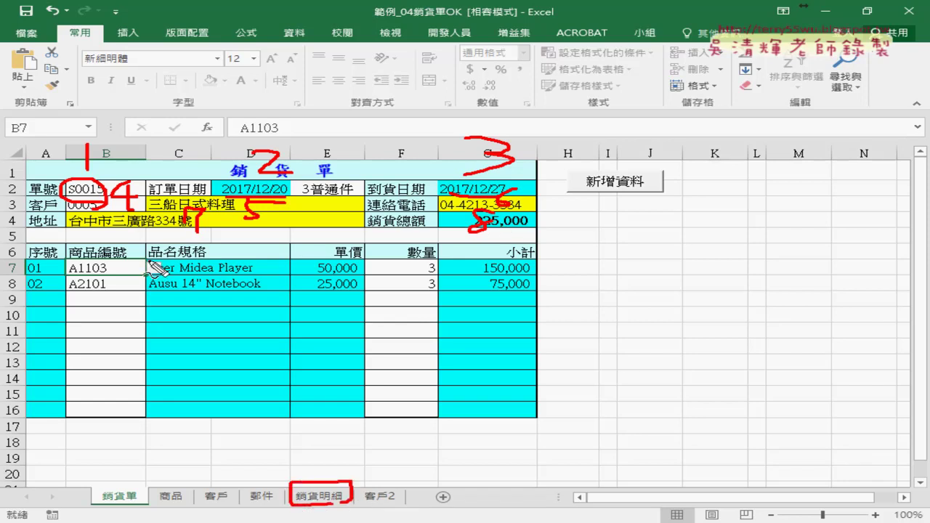
{"action": "mouse_move", "coordinate": [126, 469]}
{"action": "left_mouse_down"}
{"action": "mouse_move", "coordinate": [277, 420]}
{"action": "mouse_move", "coordinate": [318, 483]}
{"action": "mouse_move", "coordinate": [334, 470]}
{"action": "left_mouse_up"}
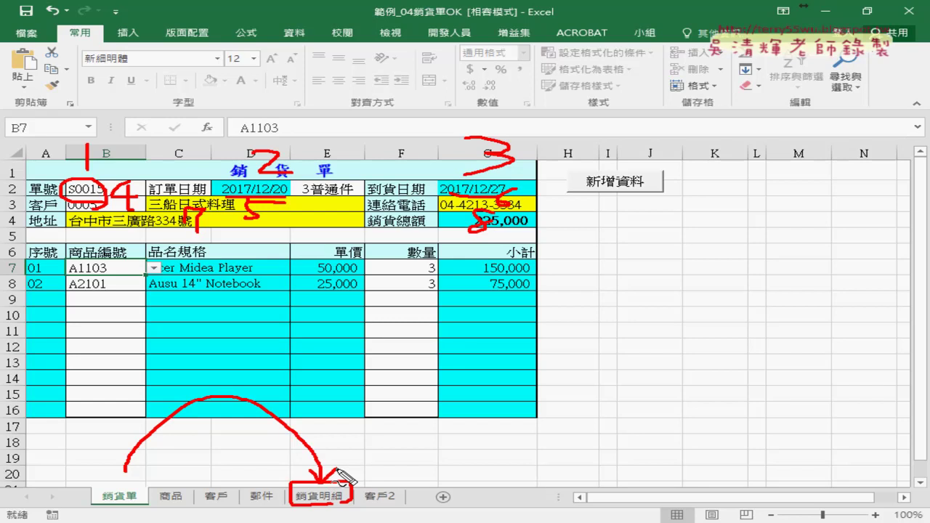
{"action": "left_click_drag", "start_coordinate": [289, 471], "coordinate": [281, 518]}
{"action": "left_click_drag", "start_coordinate": [271, 486], "coordinate": [287, 480]}
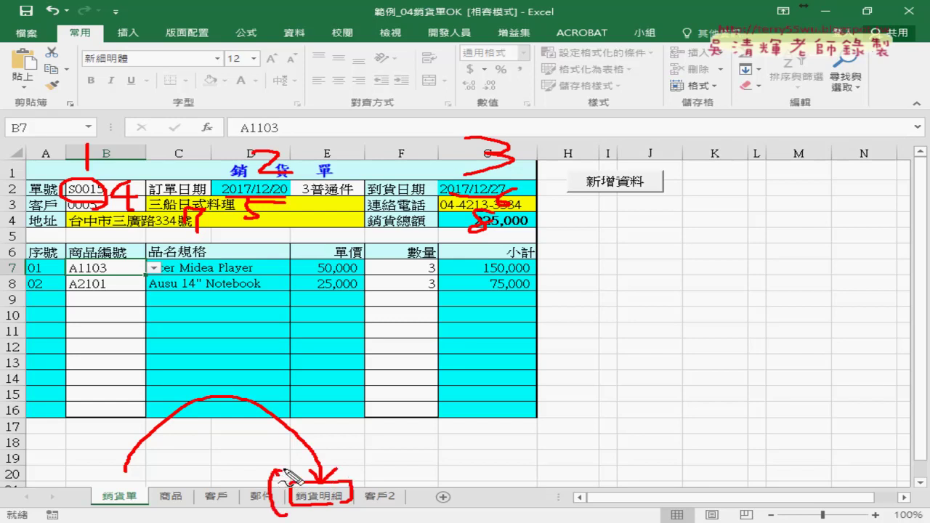
{"action": "left_click_drag", "start_coordinate": [351, 468], "coordinate": [371, 510]}
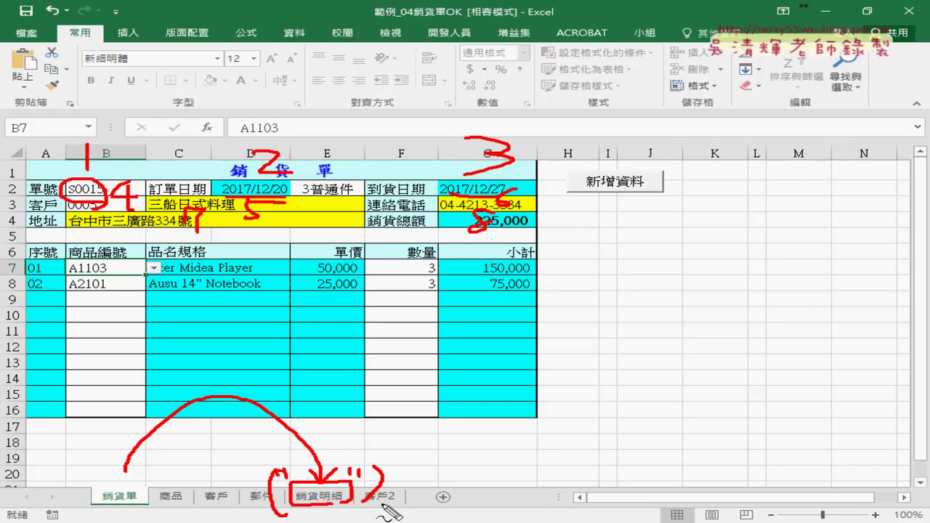
{"action": "key", "text": "Escape"}
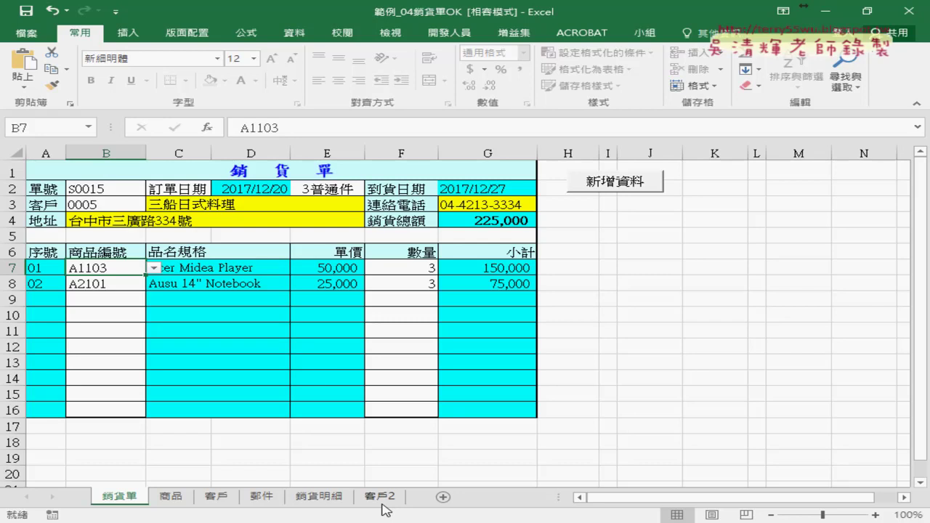
Run the 新增資料 macro on the filled S0015 invoice
{"action": "right_click", "coordinate": [616, 188]}
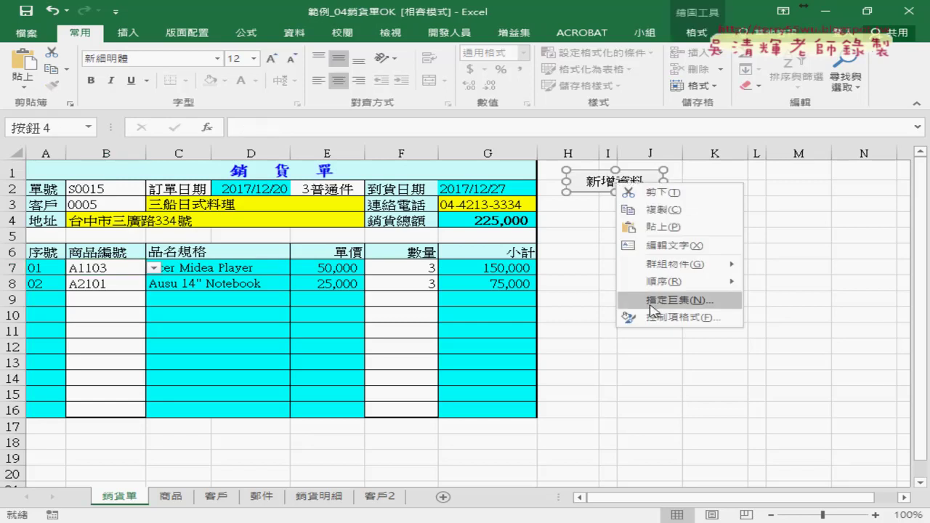
{"action": "left_click", "coordinate": [586, 255]}
{"action": "left_click", "coordinate": [607, 190]}
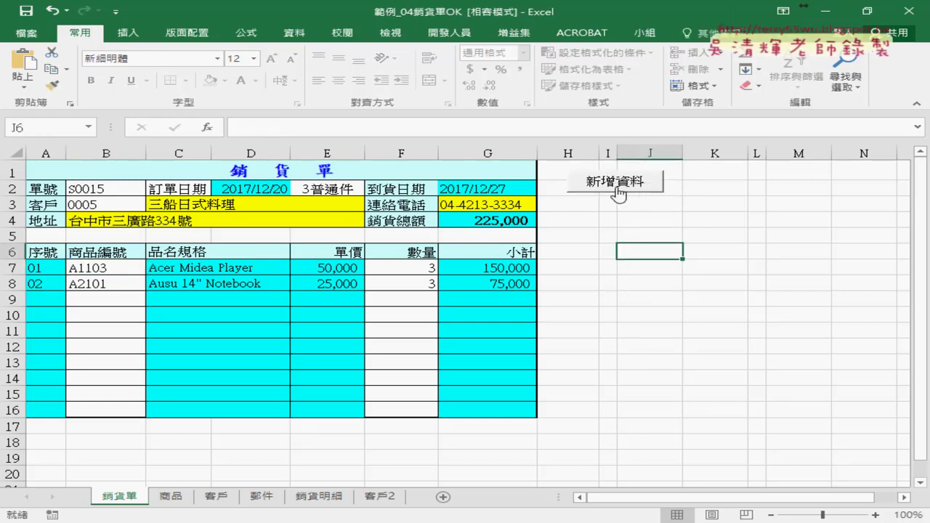
{"action": "left_click", "coordinate": [326, 498]}
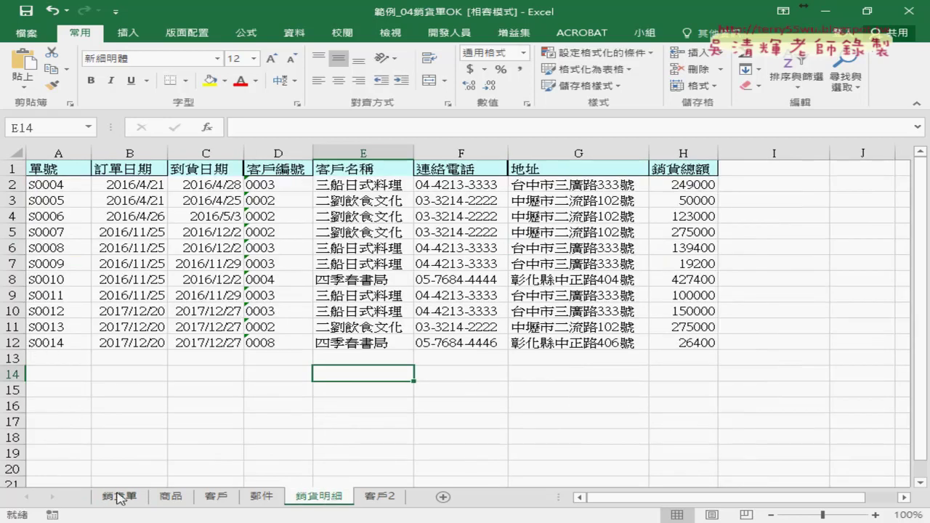
{"action": "left_click", "coordinate": [120, 498]}
{"action": "left_click", "coordinate": [623, 190]}
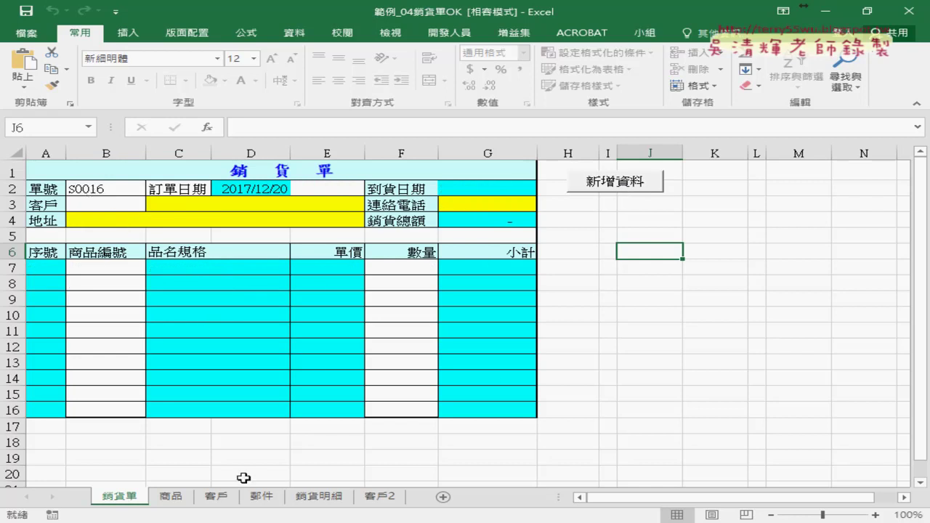
Confirm S0015 appears as row 13 of 銷貨明細 and the form's B2 now reads S0016
{"action": "left_click", "coordinate": [320, 497]}
{"action": "left_click_drag", "start_coordinate": [65, 359], "coordinate": [687, 356]}
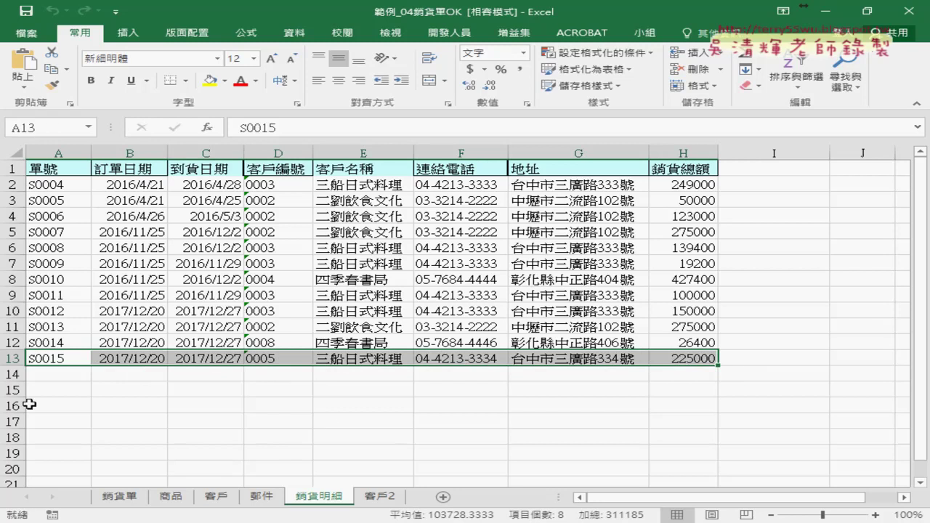
{"action": "left_click", "coordinate": [109, 497]}
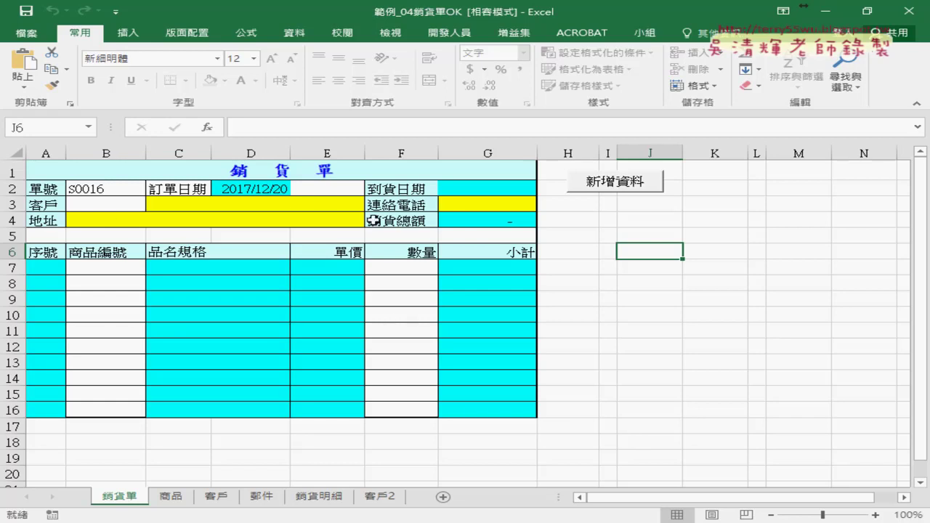
{"action": "left_click", "coordinate": [114, 189]}
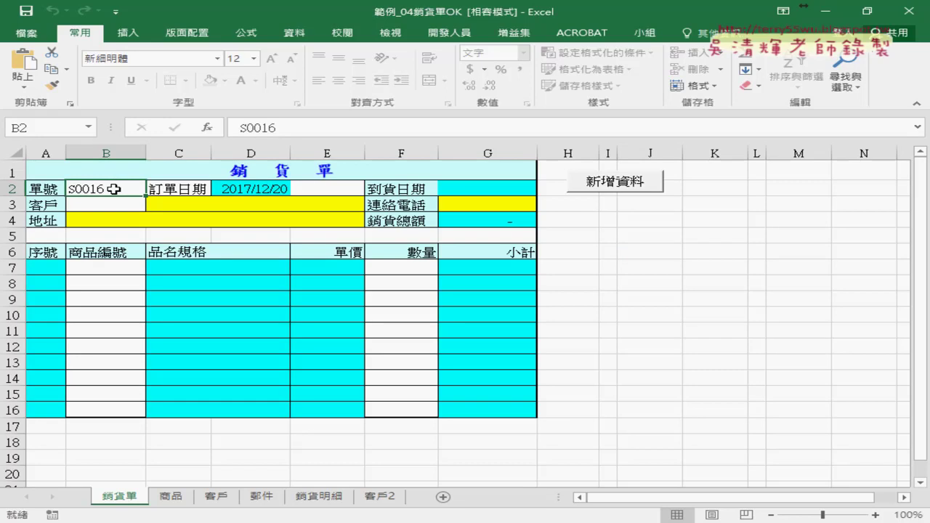
Open the 新增資料 macro code in the VBA editor, resize the panes, and select Module1
{"action": "right_click", "coordinate": [618, 186]}
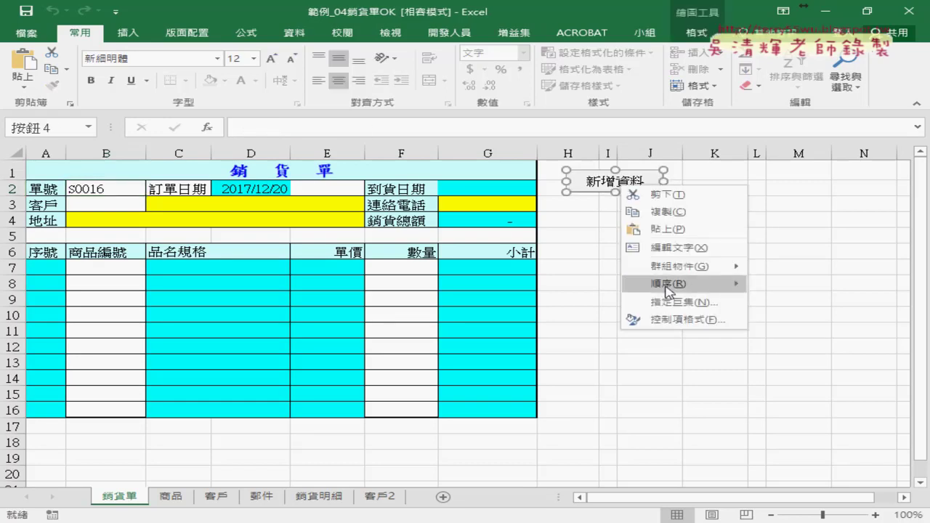
{"action": "left_click", "coordinate": [676, 301]}
{"action": "left_click", "coordinate": [801, 195]}
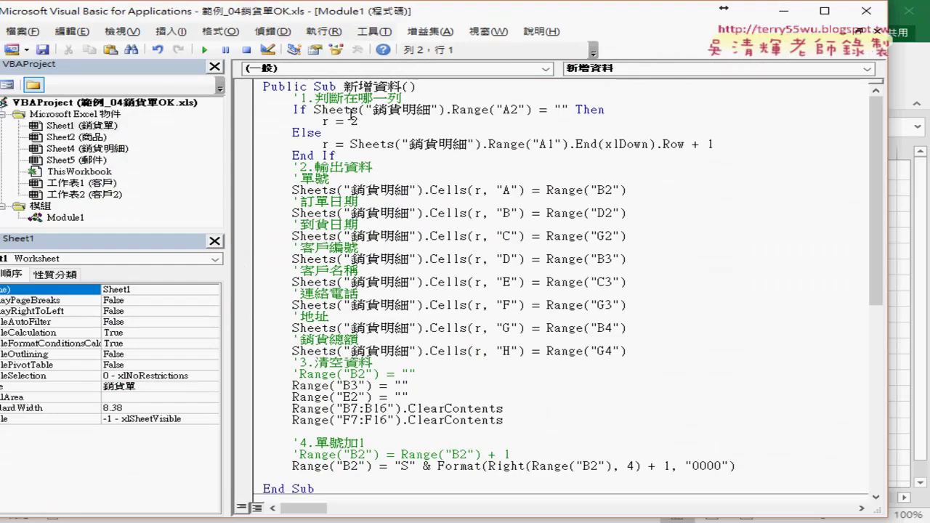
{"action": "left_click_drag", "start_coordinate": [225, 175], "coordinate": [129, 175]}
{"action": "left_click_drag", "start_coordinate": [133, 16], "coordinate": [369, 19]}
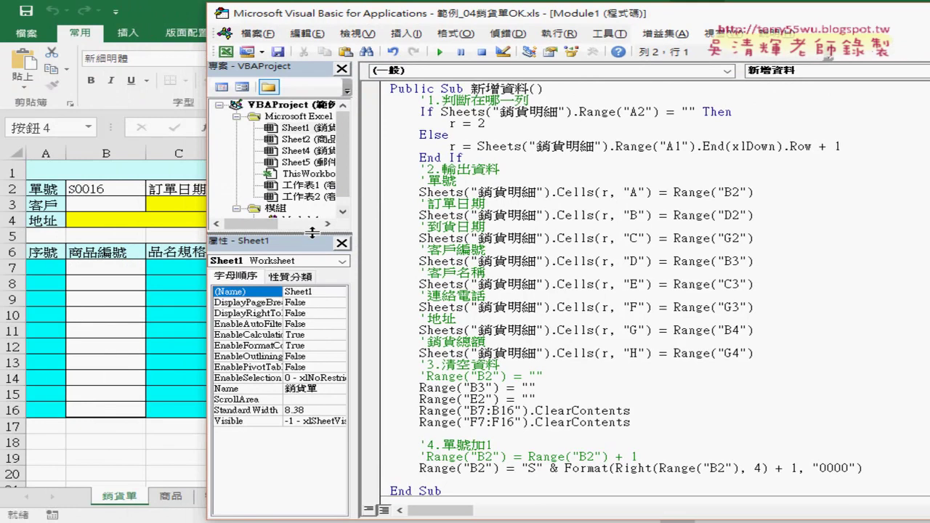
{"action": "left_click_drag", "start_coordinate": [311, 233], "coordinate": [311, 290]}
{"action": "left_click", "coordinate": [300, 219]}
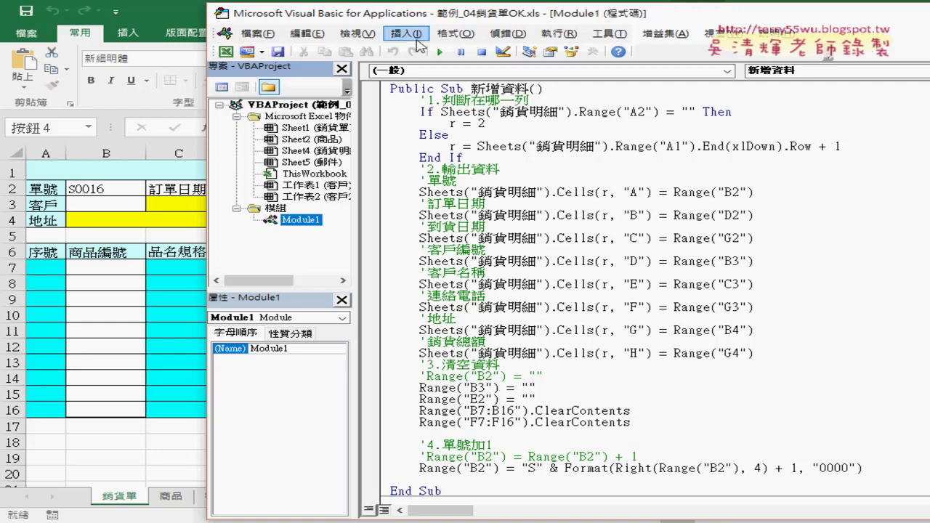
Open Insert > Procedure, cancel the dialog, and return to the 銷貨單 form in Excel
{"action": "left_click", "coordinate": [405, 33]}
{"action": "key", "text": "Escape"}
{"action": "left_click", "coordinate": [405, 34]}
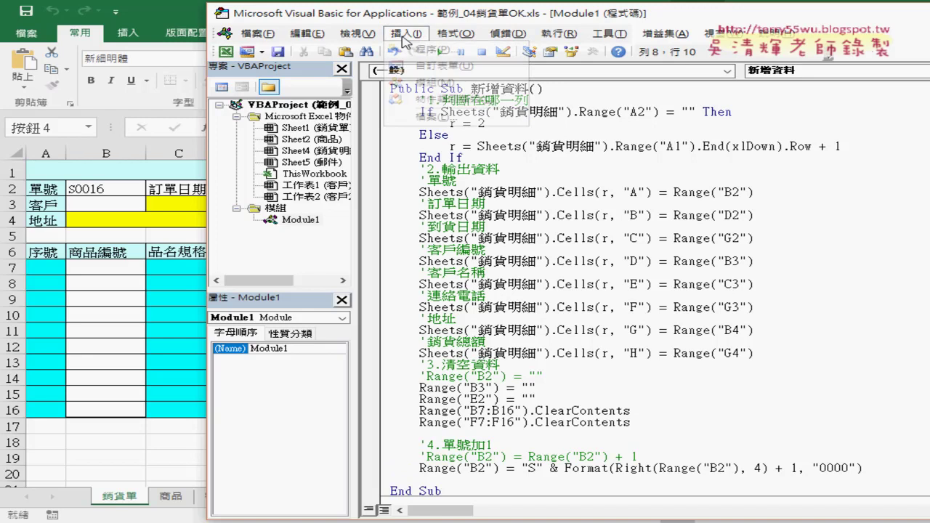
{"action": "left_click", "coordinate": [429, 50]}
{"action": "left_click_drag", "start_coordinate": [540, 113], "coordinate": [526, 110]}
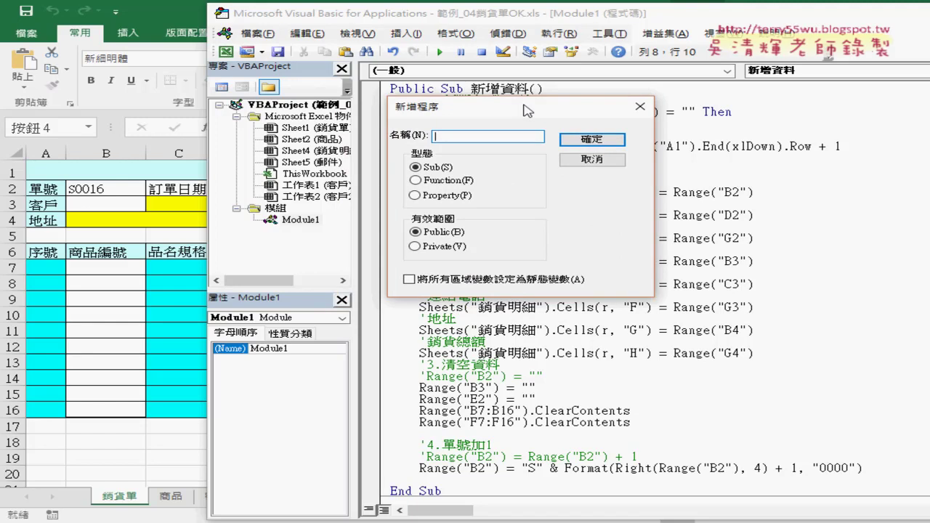
{"action": "left_click", "coordinate": [593, 158]}
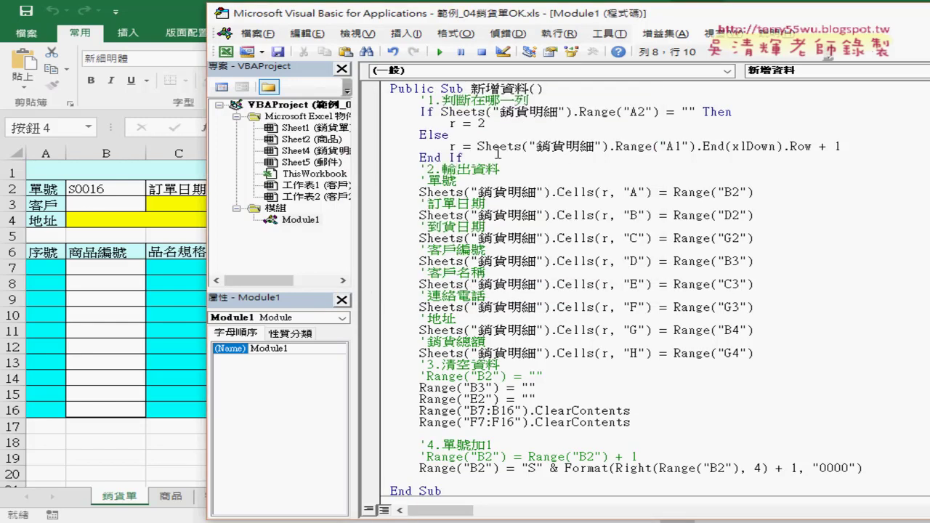
{"action": "left_click", "coordinate": [109, 204]}
Set delivery type E2 to 3普通件 and customer B3 to 0002
{"action": "left_click", "coordinate": [318, 193]}
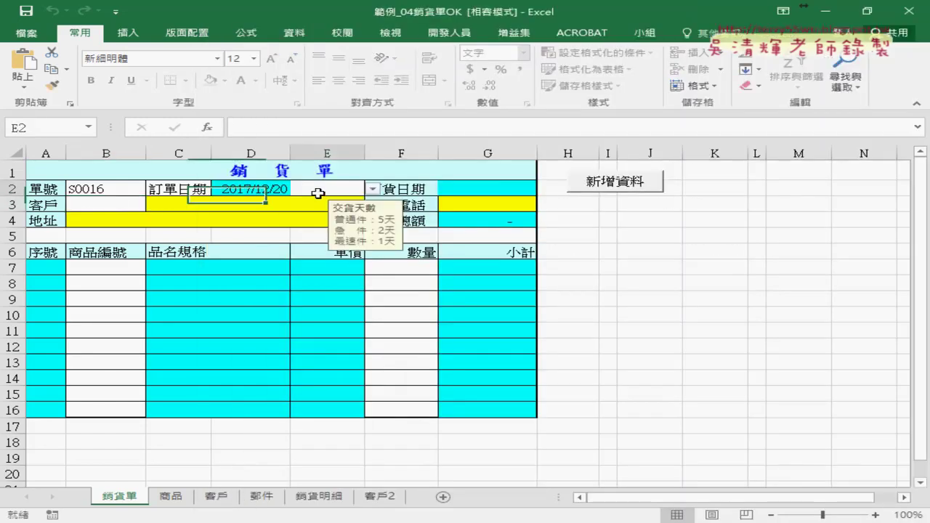
{"action": "left_click", "coordinate": [373, 188]}
{"action": "left_click", "coordinate": [320, 197]}
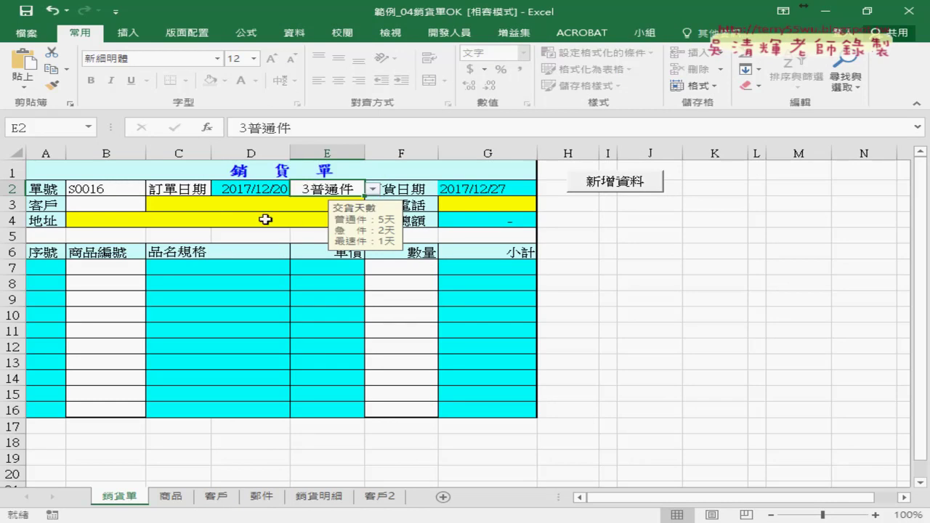
{"action": "left_click", "coordinate": [109, 205]}
{"action": "left_click", "coordinate": [155, 205]}
{"action": "left_click", "coordinate": [83, 230]}
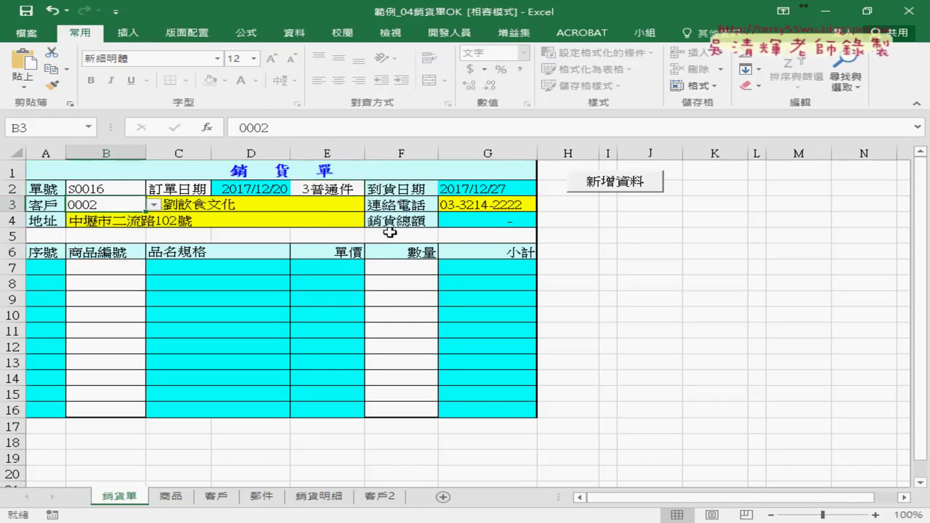
Add two A1103 product lines in B7 and B8 with quantities 2 and 3
{"action": "left_click", "coordinate": [125, 266]}
{"action": "left_click", "coordinate": [155, 268]}
{"action": "left_click", "coordinate": [117, 291]}
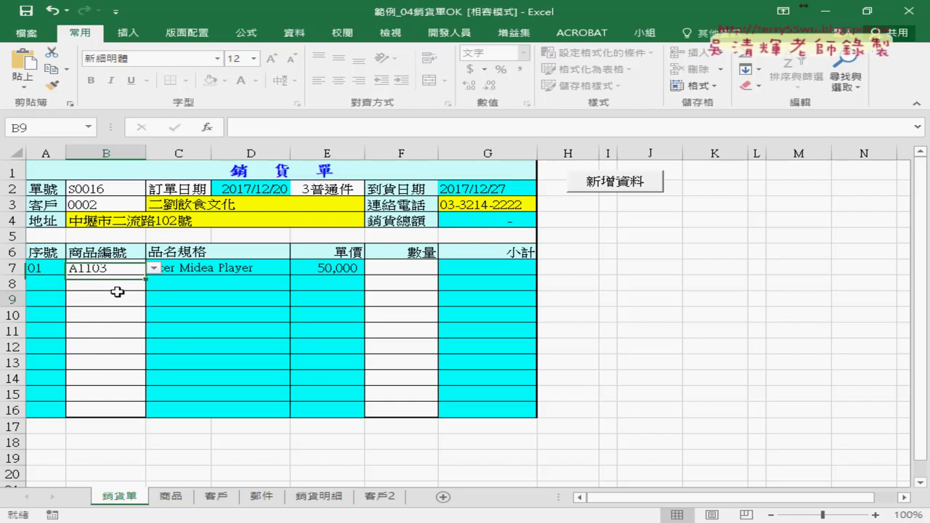
{"action": "left_click", "coordinate": [117, 291]}
{"action": "left_click", "coordinate": [154, 284]}
{"action": "left_click", "coordinate": [109, 310]}
{"action": "left_click", "coordinate": [415, 267]}
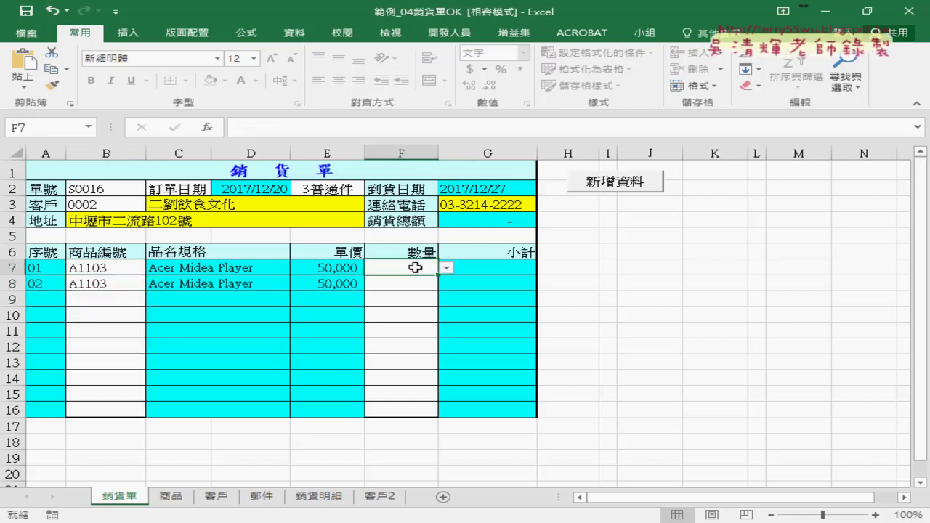
{"action": "left_click", "coordinate": [446, 267]}
{"action": "left_click", "coordinate": [407, 290]}
{"action": "left_click", "coordinate": [415, 283]}
{"action": "left_click", "coordinate": [446, 283]}
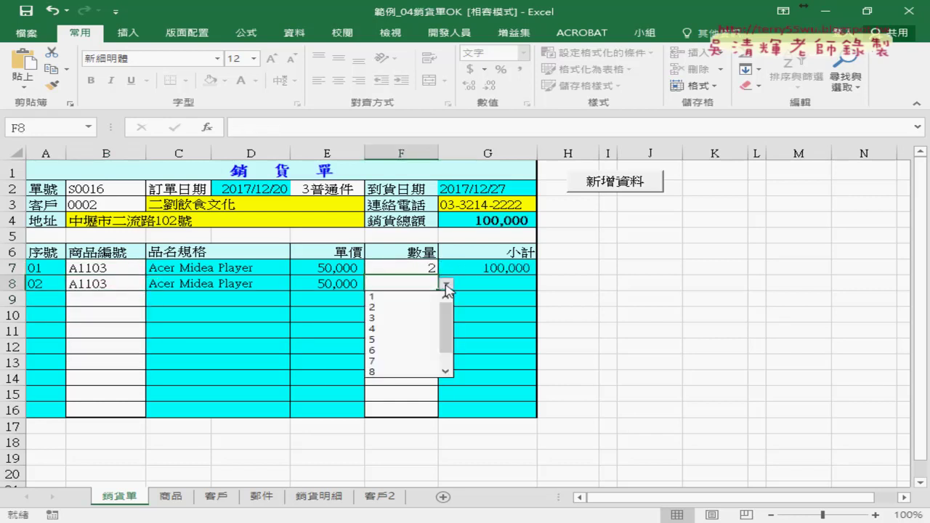
{"action": "left_click", "coordinate": [407, 318]}
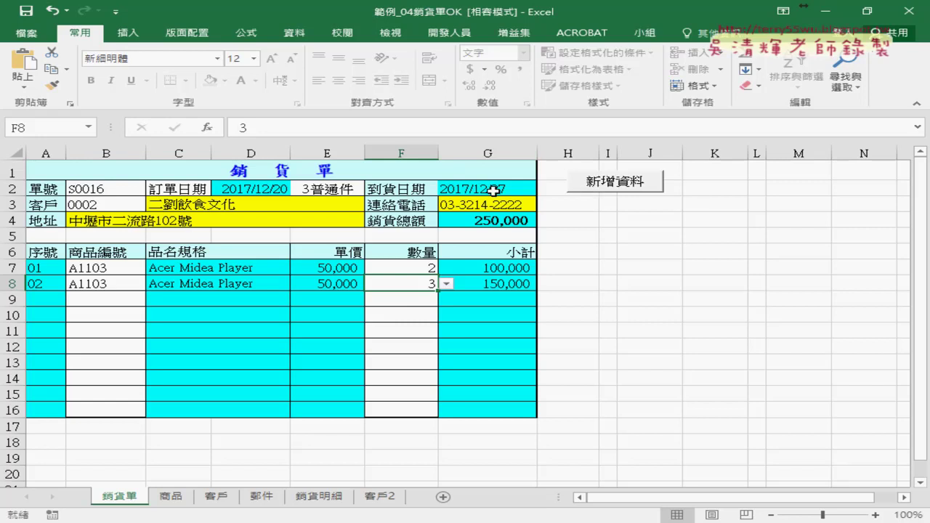
On 銷貨明細, select the first empty row and the invoice numbers A1 to A13
{"action": "left_click", "coordinate": [320, 497]}
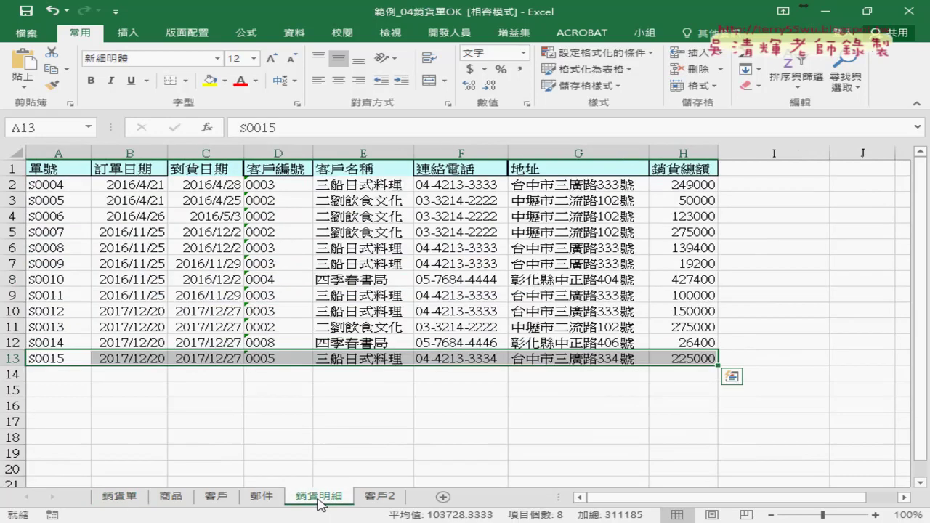
{"action": "left_click_drag", "start_coordinate": [51, 374], "coordinate": [709, 374]}
{"action": "left_click_drag", "start_coordinate": [58, 169], "coordinate": [43, 358]}
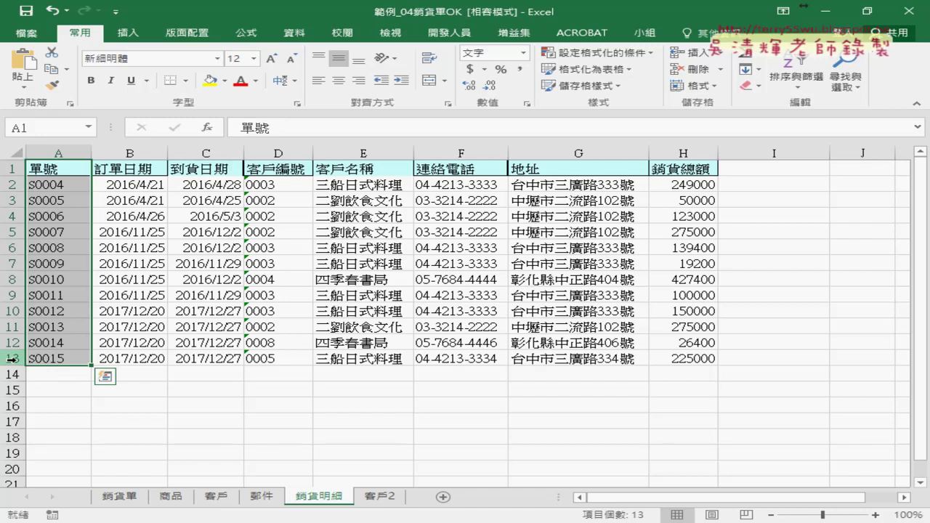
{"action": "left_click", "coordinate": [63, 374]}
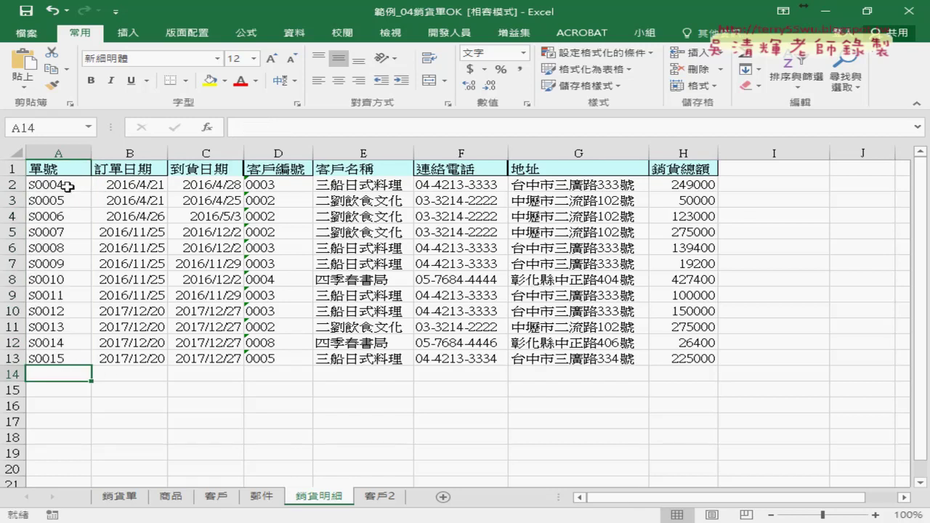
{"action": "mouse_move", "coordinate": [64, 185]}
{"action": "left_mouse_down"}
{"action": "mouse_move", "coordinate": [572, 356]}
{"action": "mouse_move", "coordinate": [696, 357]}
{"action": "left_mouse_up"}
{"action": "key", "text": "ctrl+c"}
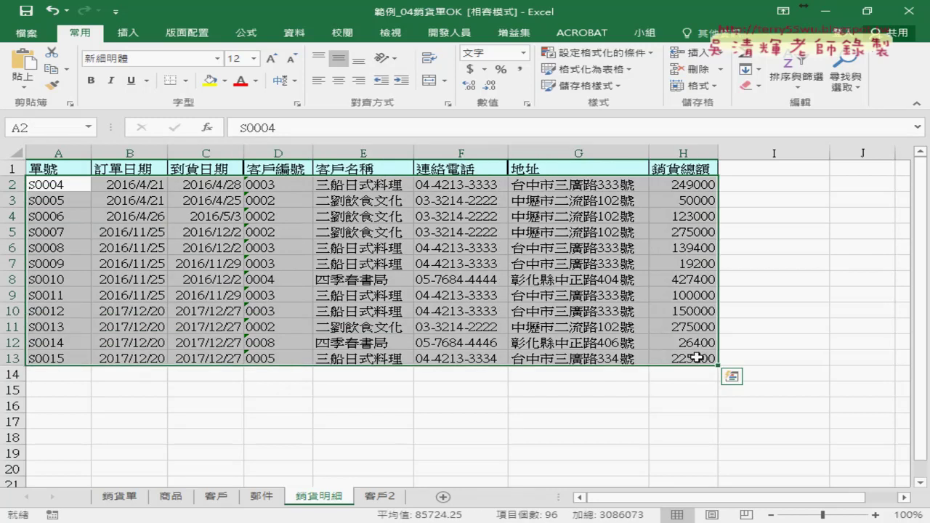
{"action": "key", "text": "Delete"}
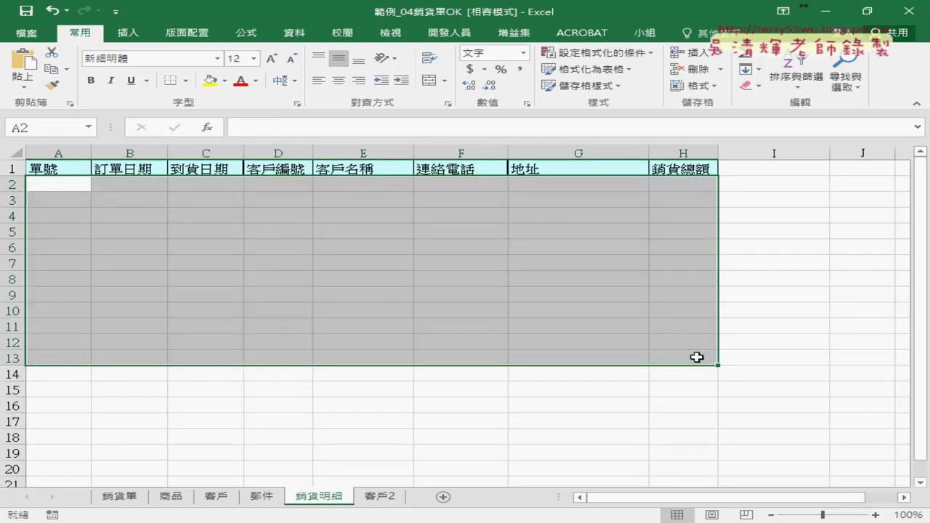
{"action": "left_click", "coordinate": [60, 187]}
{"action": "left_click", "coordinate": [60, 169]}
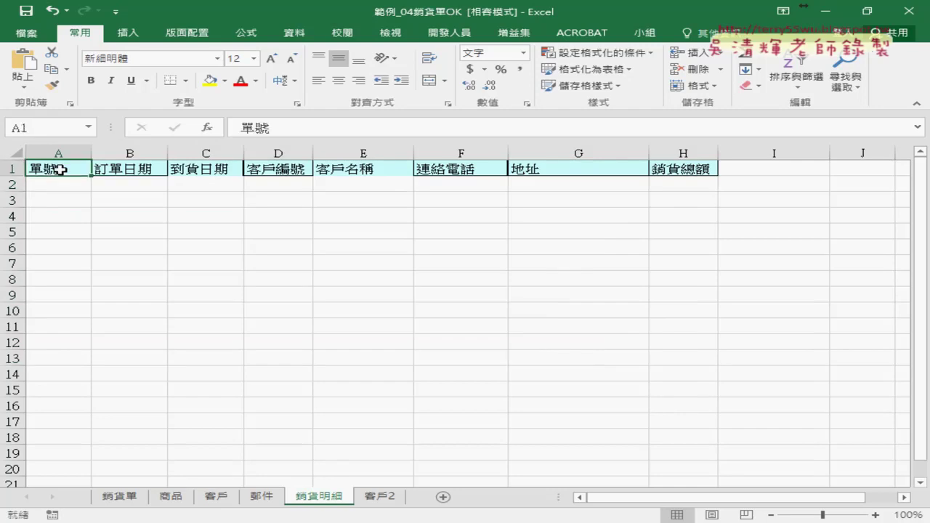
{"action": "key", "text": "ctrl+Down"}
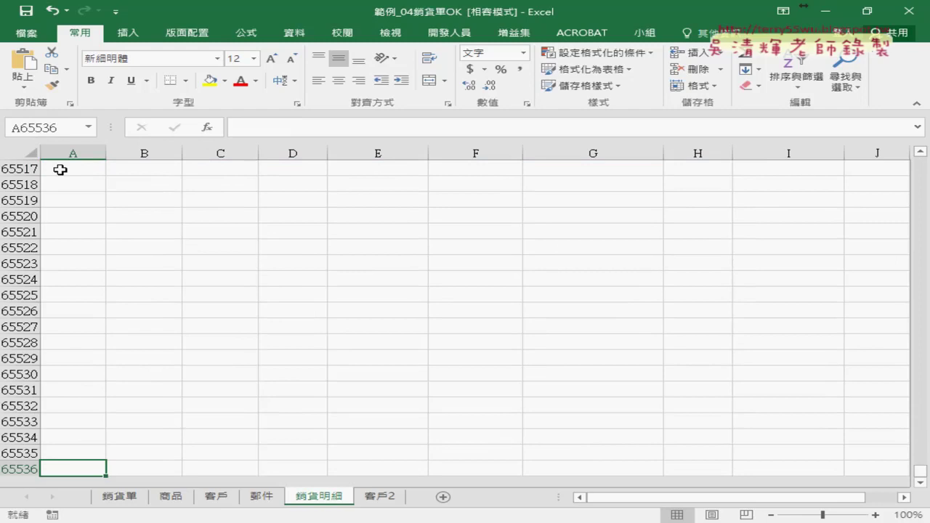
{"action": "key", "text": "ctrl+Up"}
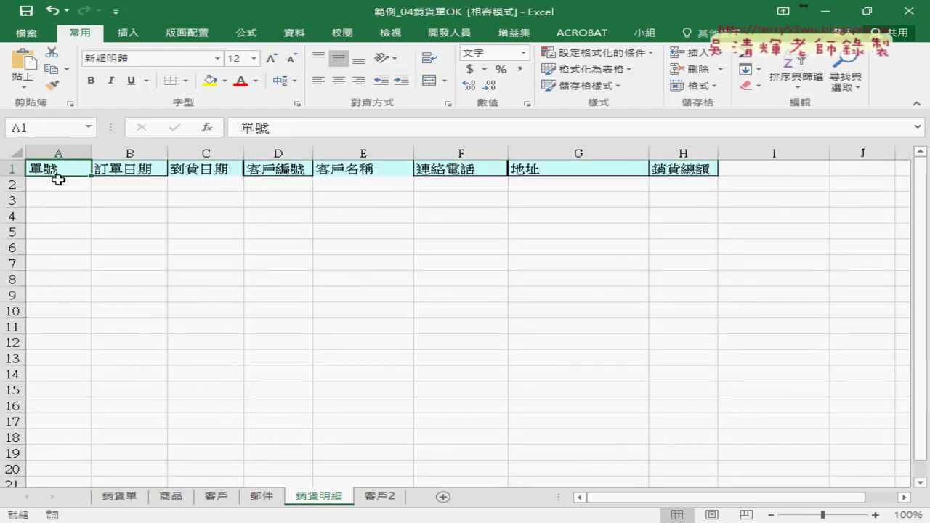
{"action": "left_click", "coordinate": [52, 186]}
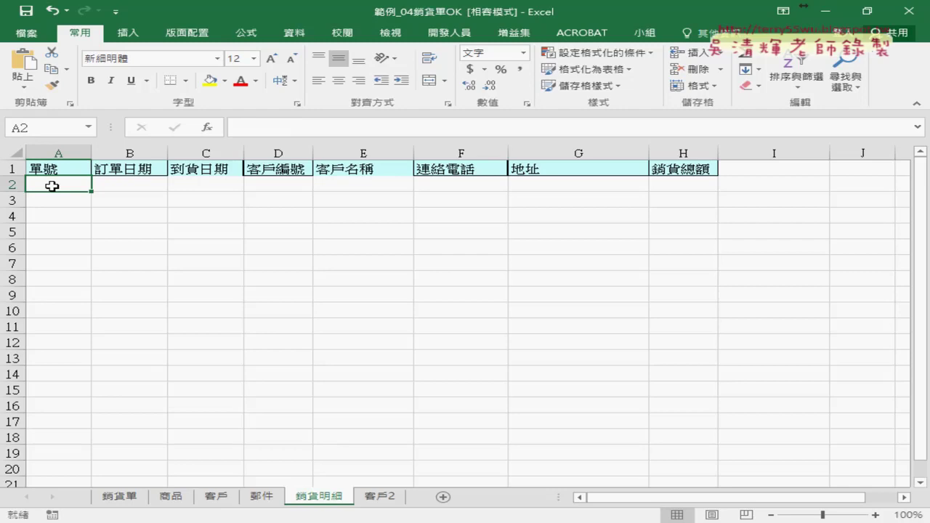
{"action": "key", "text": "ctrl+v"}
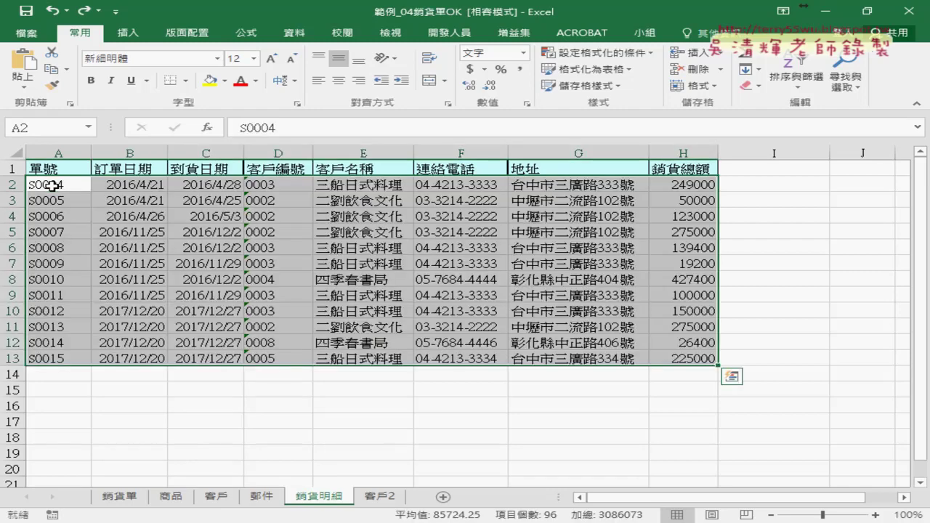
{"action": "left_click", "coordinate": [52, 186]}
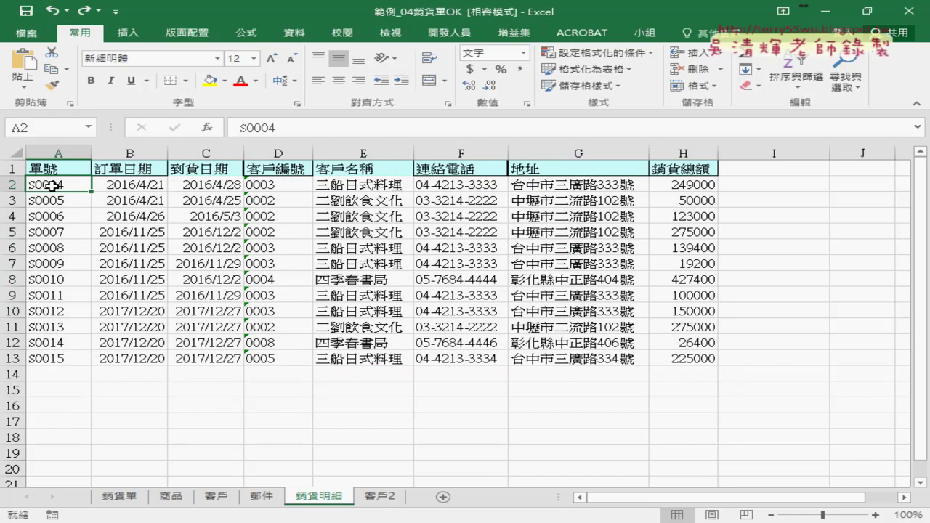
{"action": "key", "text": "ctrl+Down"}
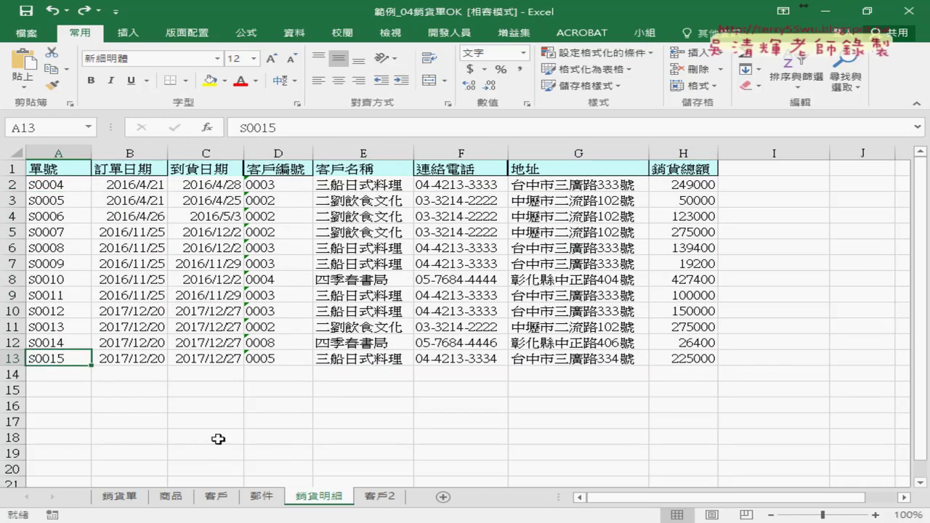
In the VBA editor, highlight the If Sheets Range("A2") = "" empty-cell test
{"action": "mouse_move", "coordinate": [544, 517]}
{"action": "left_click", "coordinate": [581, 483]}
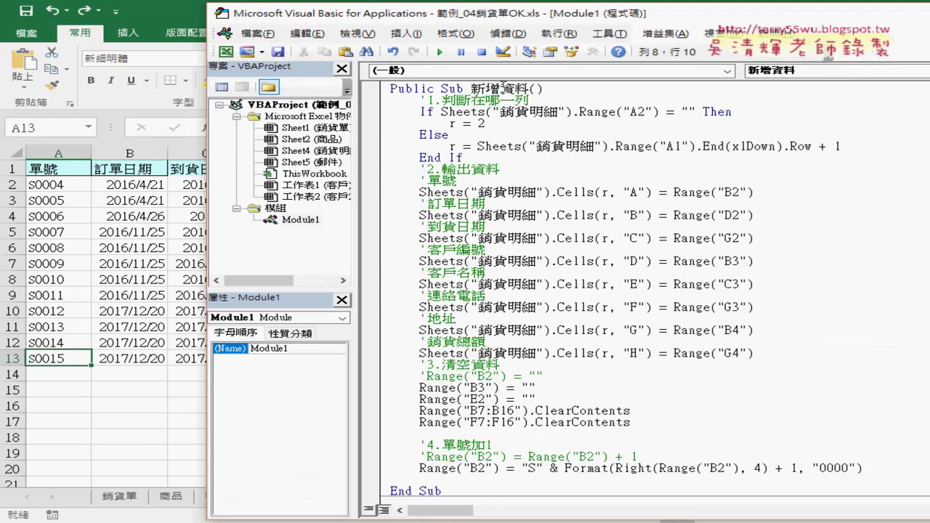
{"action": "left_click_drag", "start_coordinate": [537, 13], "coordinate": [447, 13]}
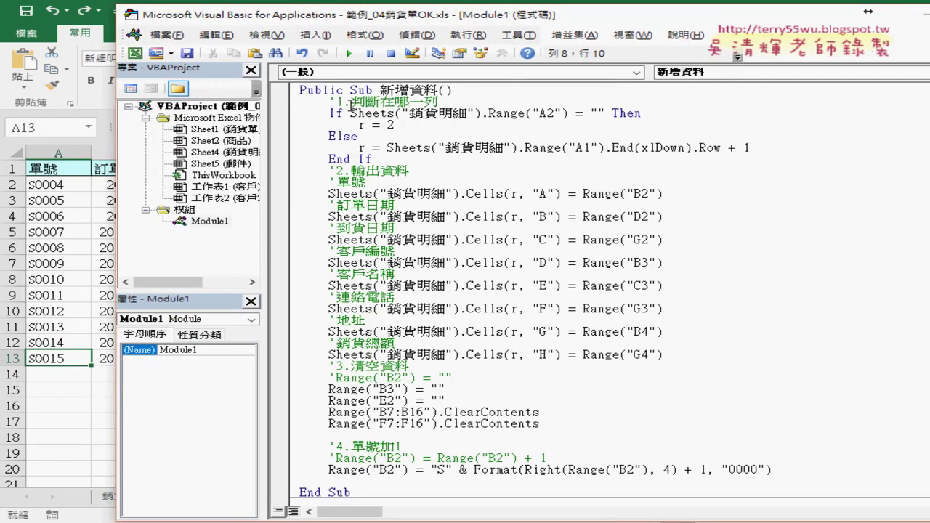
{"action": "left_click_drag", "start_coordinate": [351, 114], "coordinate": [394, 114]}
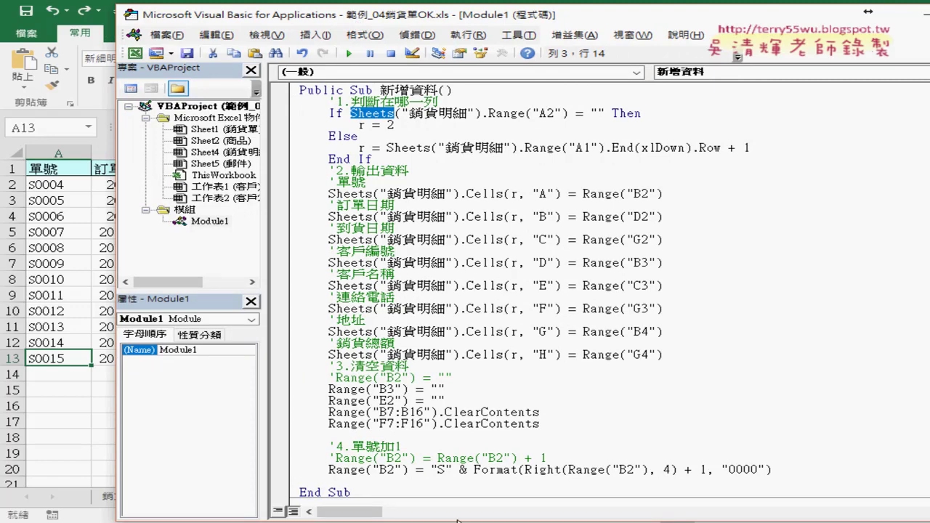
{"action": "left_click_drag", "start_coordinate": [456, 518], "coordinate": [456, 471]}
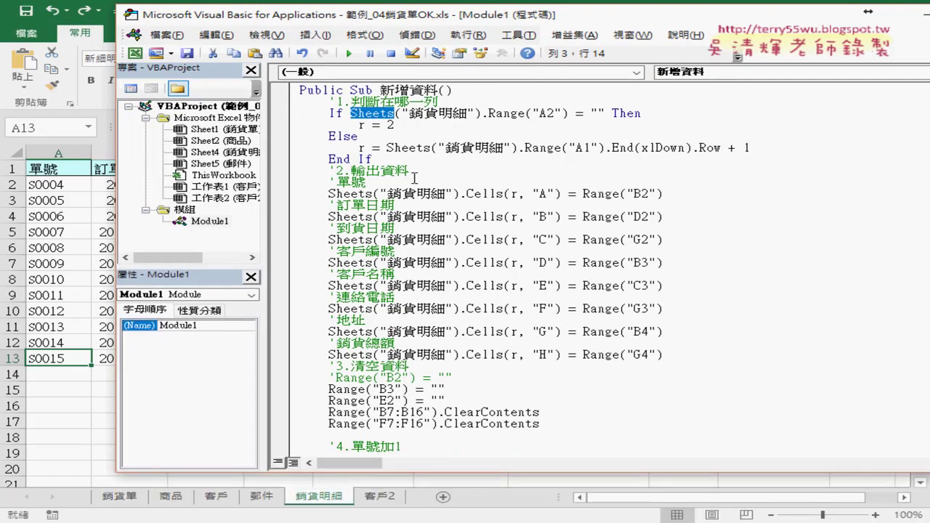
{"action": "left_click_drag", "start_coordinate": [487, 114], "coordinate": [568, 114]}
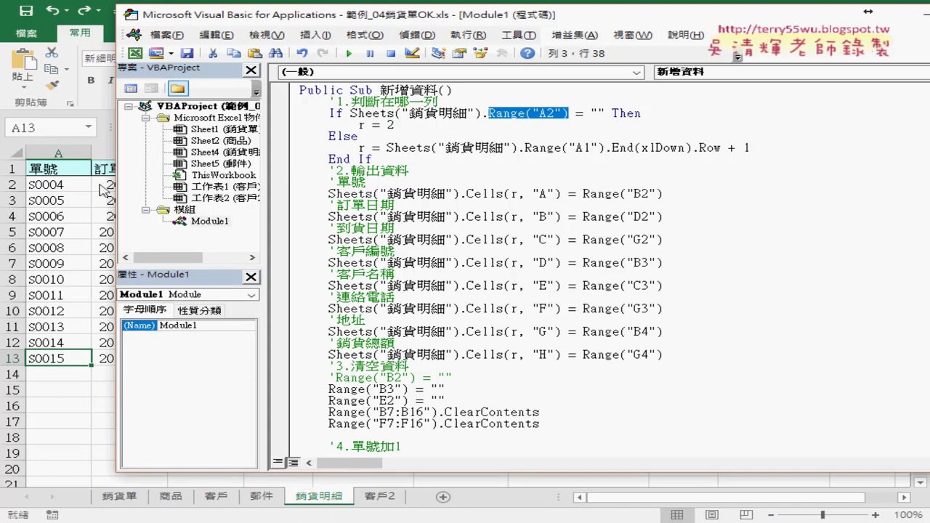
{"action": "left_click", "coordinate": [605, 113]}
{"action": "left_click_drag", "start_coordinate": [605, 114], "coordinate": [578, 113]}
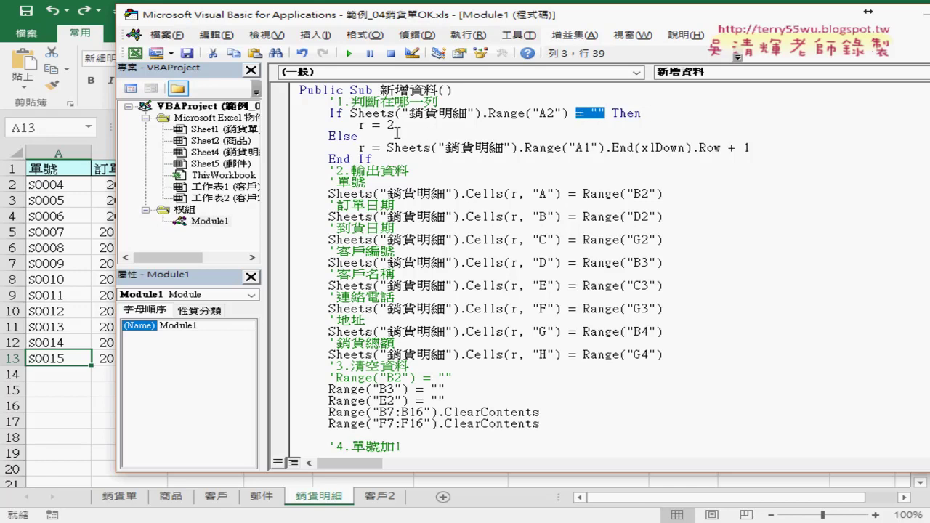
Highlight r = 2 and the End(xlDown).Row + 1 calculation, then return to 銷貨單
{"action": "left_click_drag", "start_coordinate": [396, 127], "coordinate": [359, 126]}
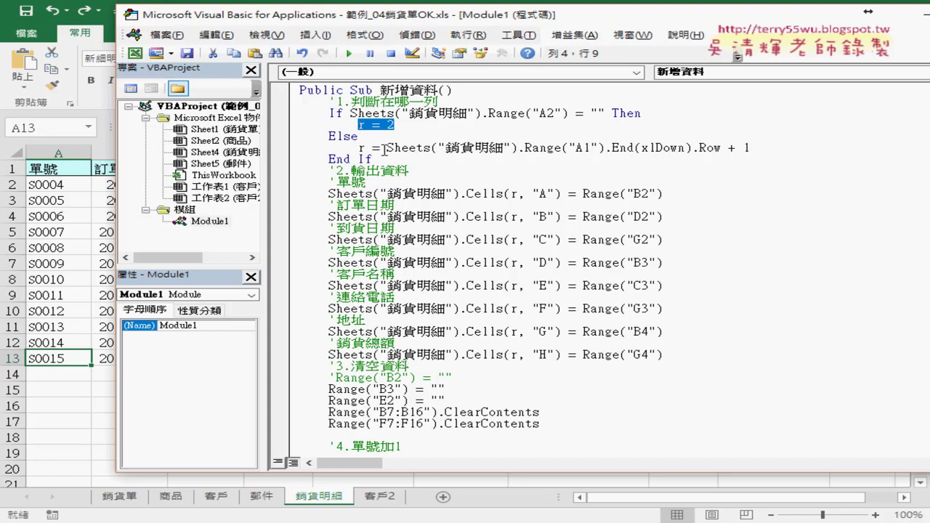
{"action": "left_click_drag", "start_coordinate": [386, 149], "coordinate": [728, 147]}
{"action": "left_click", "coordinate": [758, 147]}
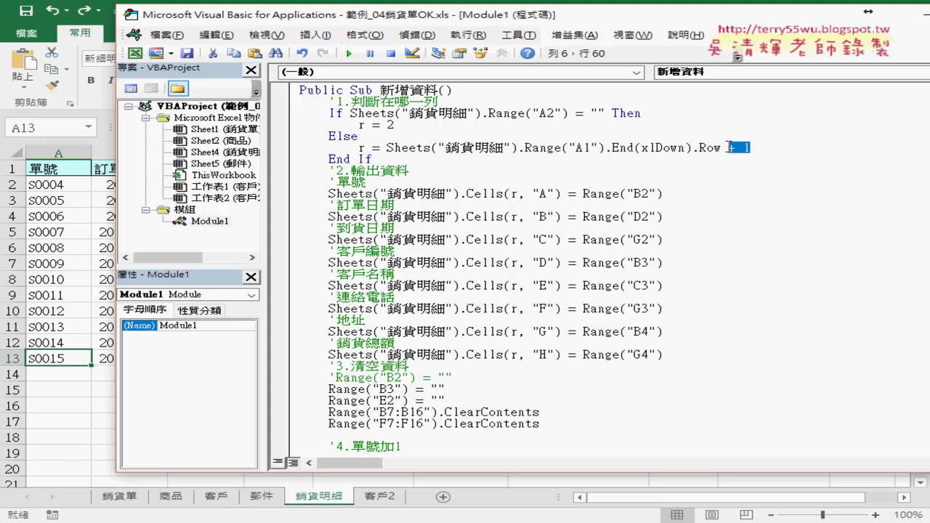
{"action": "double_click", "coordinate": [365, 147]}
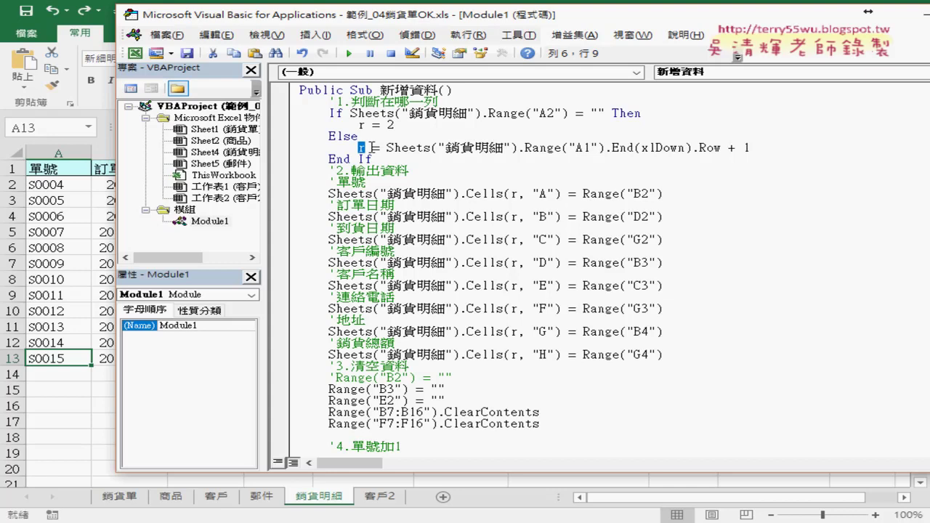
{"action": "left_click", "coordinate": [133, 495]}
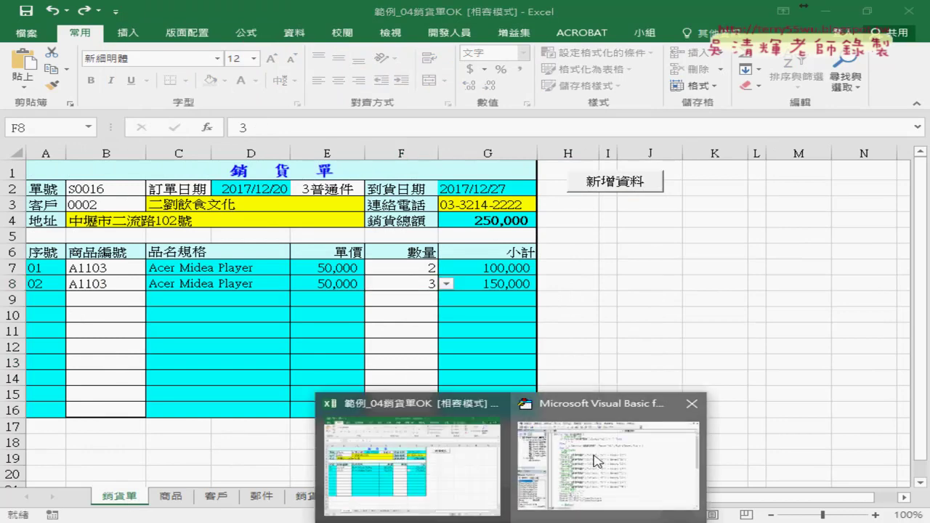
Highlight the Range("B2") source in the code and compare it with the 銷貨明細 table
{"action": "left_click", "coordinate": [588, 443]}
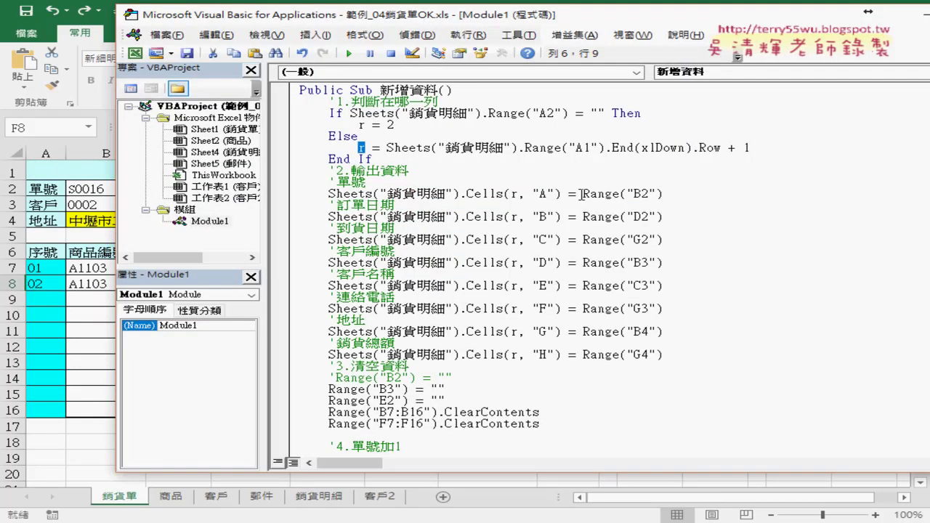
{"action": "left_click_drag", "start_coordinate": [581, 194], "coordinate": [670, 194]}
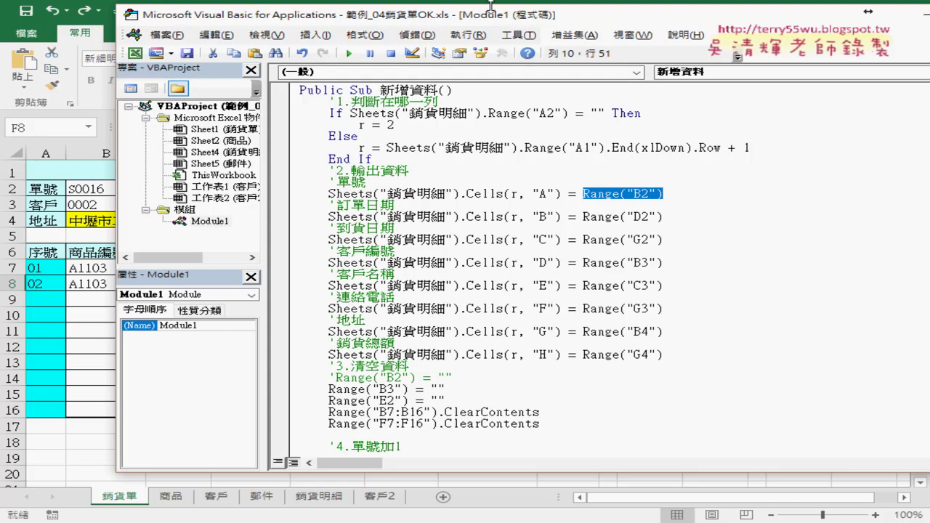
{"action": "mouse_move", "coordinate": [489, 11]}
{"action": "left_mouse_down"}
{"action": "mouse_move", "coordinate": [517, 44]}
{"action": "mouse_move", "coordinate": [559, 43]}
{"action": "left_mouse_up"}
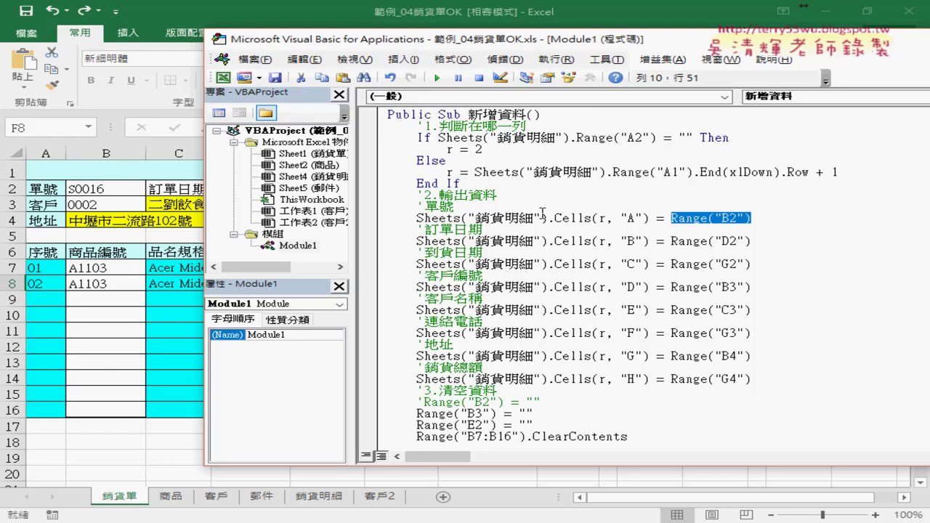
{"action": "left_click", "coordinate": [326, 500]}
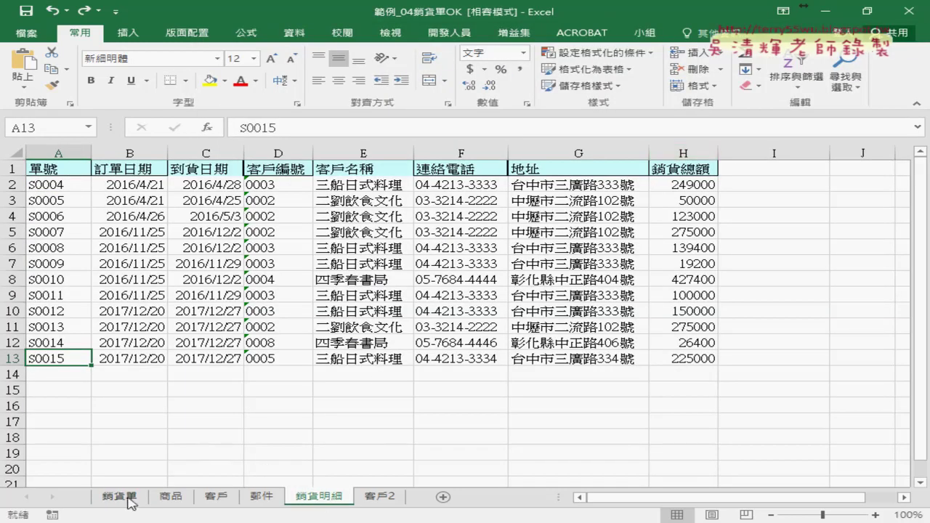
{"action": "left_click", "coordinate": [131, 497]}
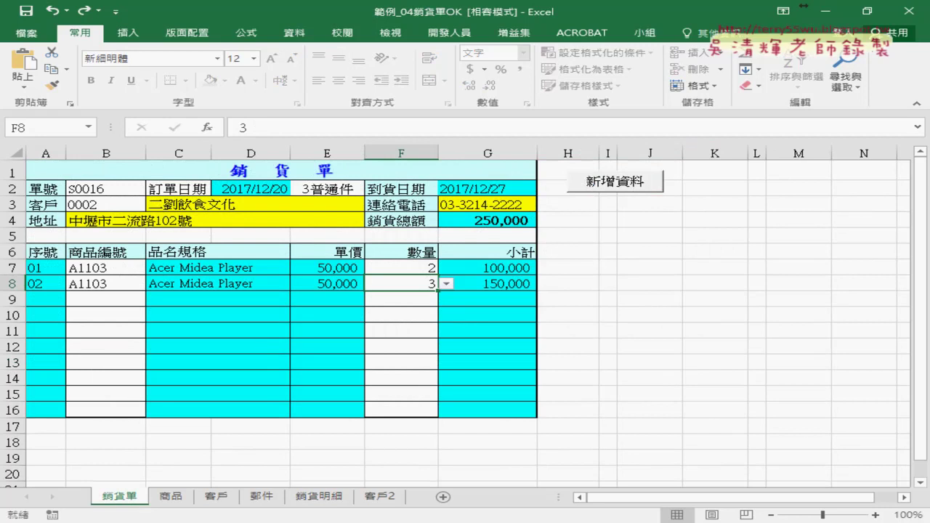
Link the code's column A target to S0016 in B2, then move the editor below the form
{"action": "left_click", "coordinate": [563, 410]}
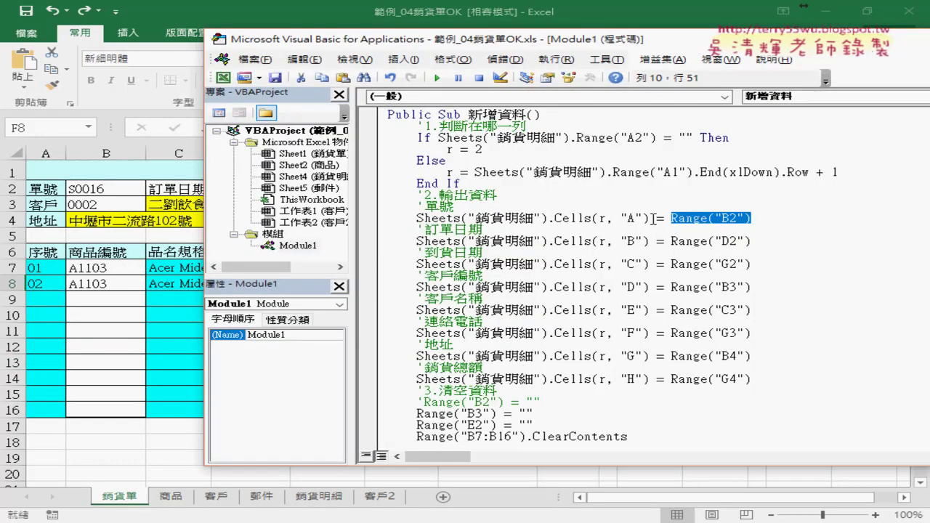
{"action": "left_click_drag", "start_coordinate": [650, 218], "coordinate": [418, 218]}
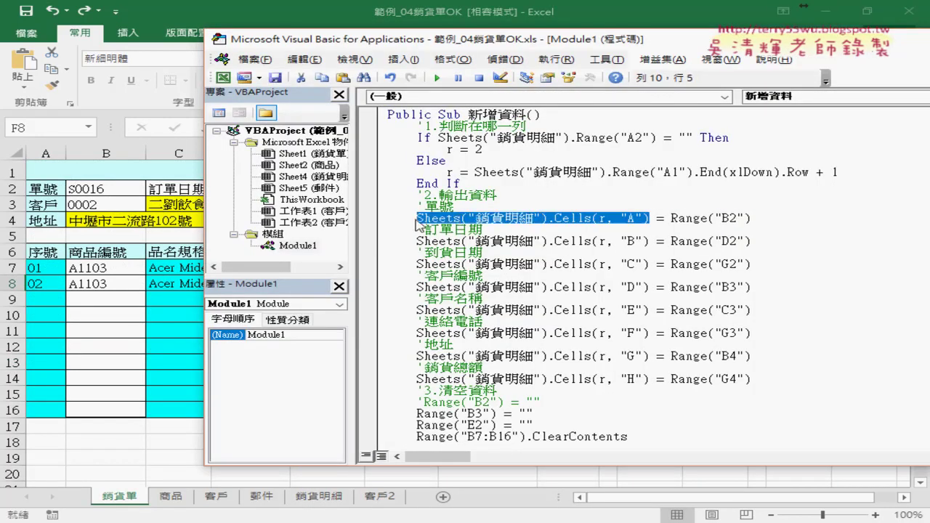
{"action": "mouse_move", "coordinate": [677, 220]}
{"action": "left_mouse_down"}
{"action": "mouse_move", "coordinate": [711, 221]}
{"action": "mouse_move", "coordinate": [603, 207]}
{"action": "left_mouse_up"}
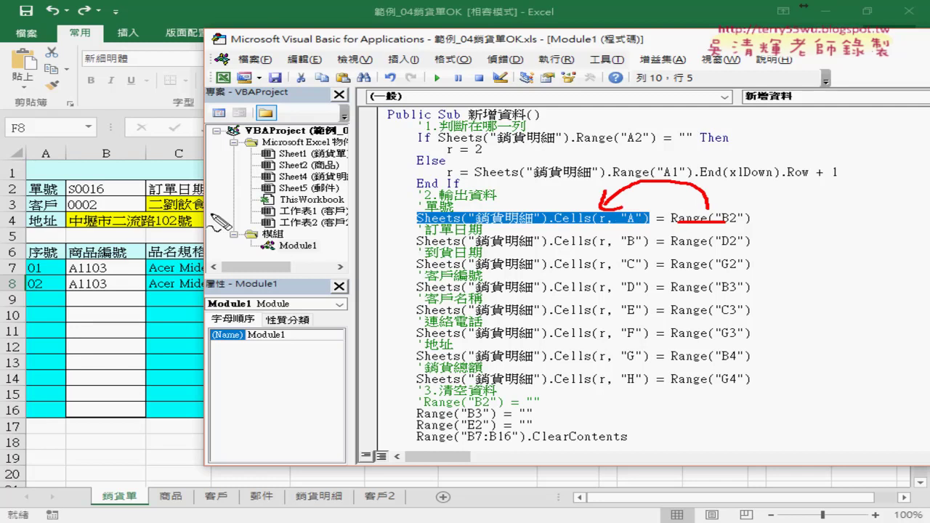
{"action": "mouse_move", "coordinate": [105, 196]}
{"action": "left_mouse_down"}
{"action": "mouse_move", "coordinate": [64, 181]}
{"action": "mouse_move", "coordinate": [105, 194]}
{"action": "left_mouse_up"}
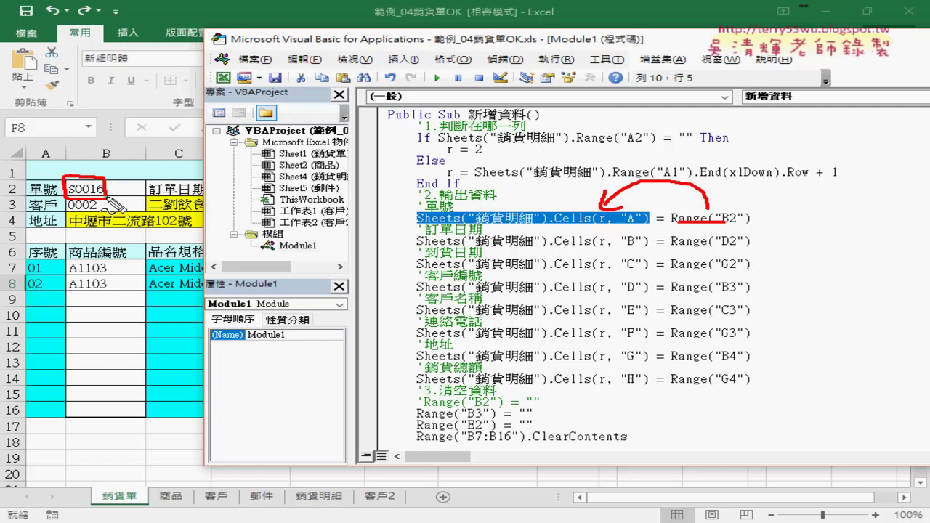
{"action": "key", "text": "Escape"}
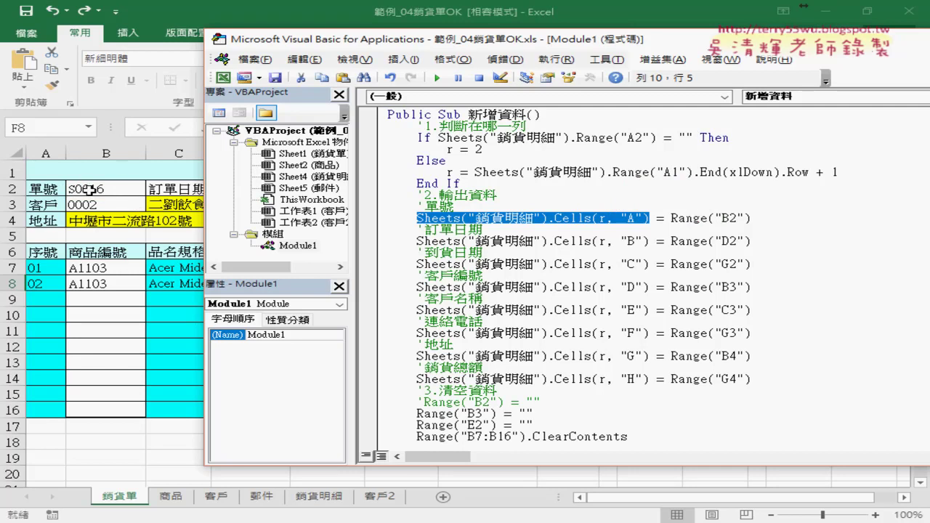
{"action": "left_click_drag", "start_coordinate": [774, 218], "coordinate": [417, 218]}
{"action": "mouse_move", "coordinate": [529, 41]}
{"action": "left_mouse_down"}
{"action": "mouse_move", "coordinate": [504, 233]}
{"action": "mouse_move", "coordinate": [517, 273]}
{"action": "mouse_move", "coordinate": [434, 245]}
{"action": "left_mouse_up"}
{"action": "scroll", "coordinate": [487, 368], "scroll_direction": "down", "scroll_amount": 2}
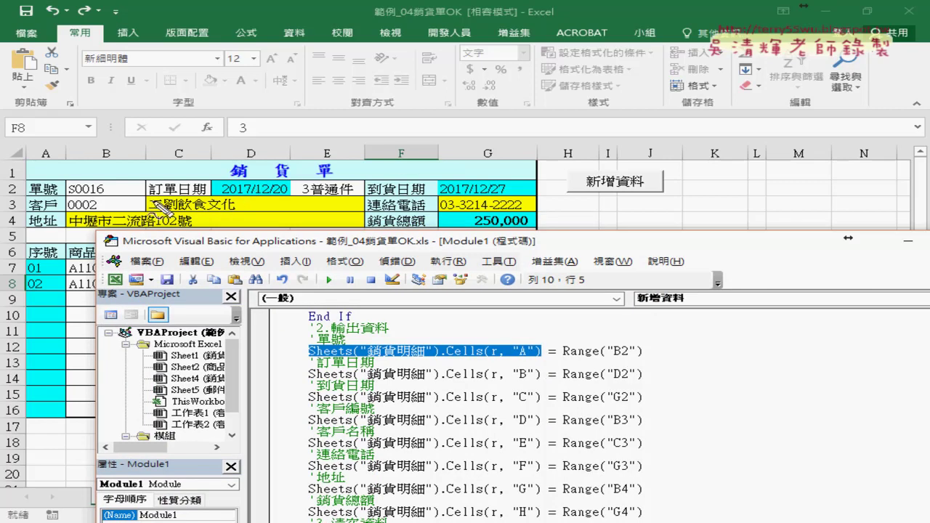
{"action": "left_click_drag", "start_coordinate": [98, 183], "coordinate": [109, 191]}
{"action": "left_click_drag", "start_coordinate": [226, 201], "coordinate": [256, 181]}
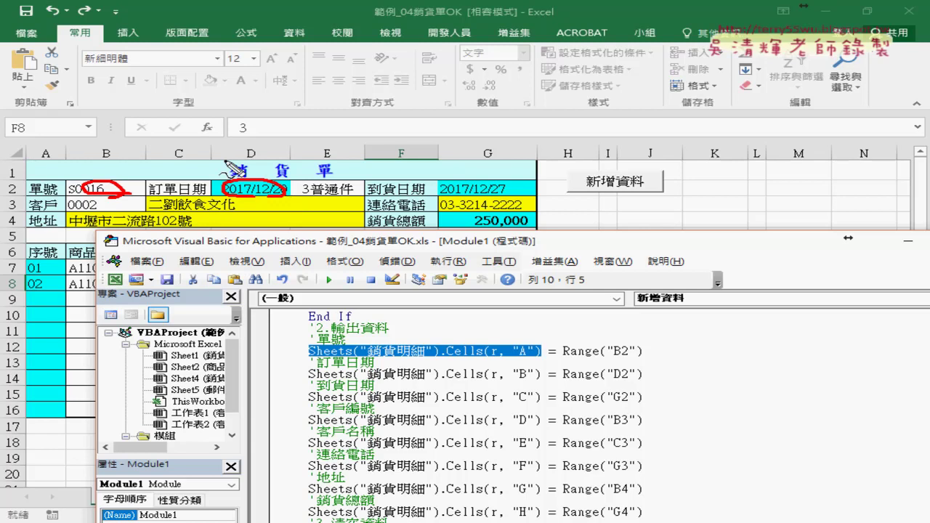
{"action": "left_click_drag", "start_coordinate": [452, 193], "coordinate": [502, 186]}
{"action": "left_click_drag", "start_coordinate": [117, 197], "coordinate": [78, 209]}
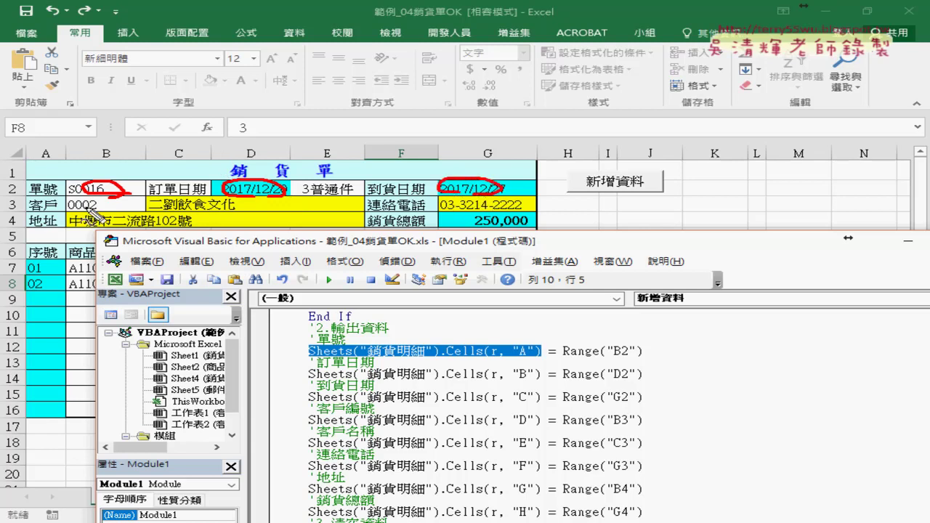
{"action": "left_click_drag", "start_coordinate": [218, 211], "coordinate": [239, 205]}
{"action": "left_click_drag", "start_coordinate": [502, 202], "coordinate": [441, 212]}
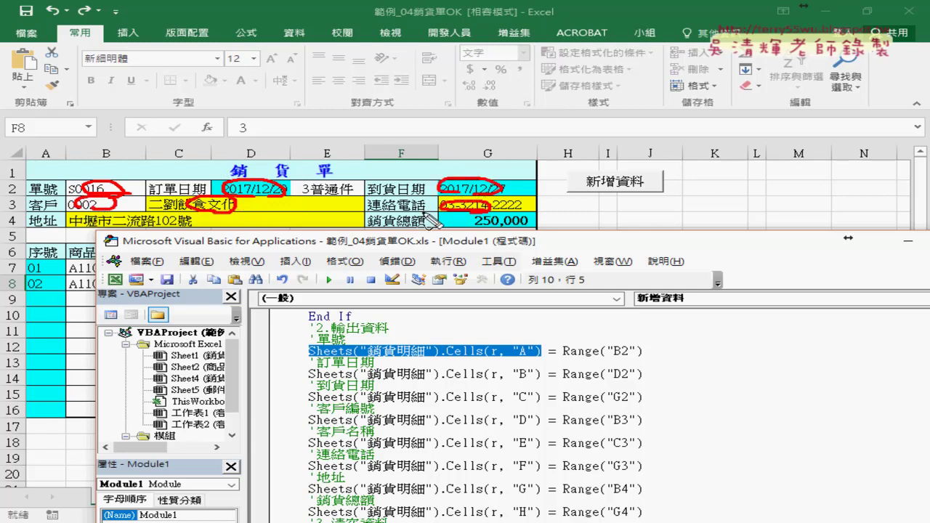
{"action": "left_click_drag", "start_coordinate": [187, 218], "coordinate": [166, 226]}
{"action": "left_click_drag", "start_coordinate": [96, 220], "coordinate": [158, 218]}
{"action": "left_click_drag", "start_coordinate": [496, 215], "coordinate": [449, 222]}
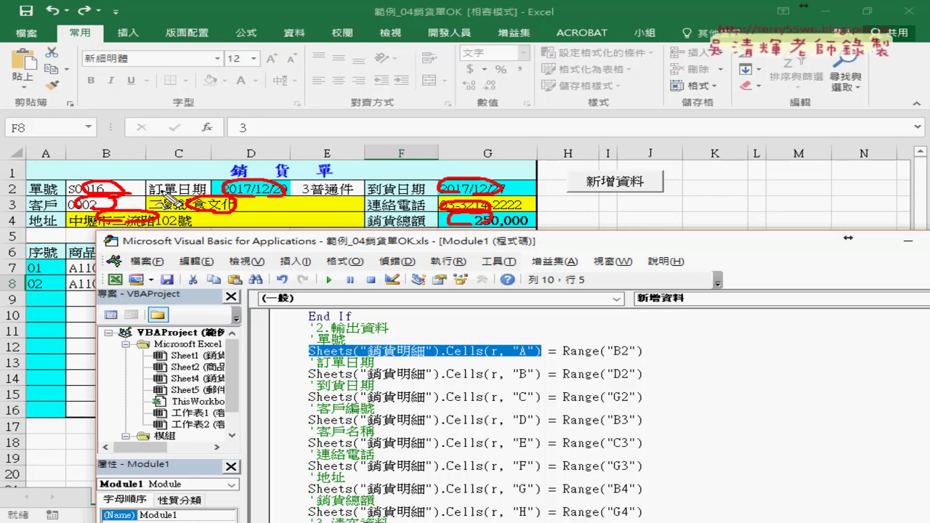
{"action": "mouse_move", "coordinate": [116, 173]}
{"action": "left_mouse_down"}
{"action": "mouse_move", "coordinate": [138, 172]}
{"action": "mouse_move", "coordinate": [123, 196]}
{"action": "left_mouse_up"}
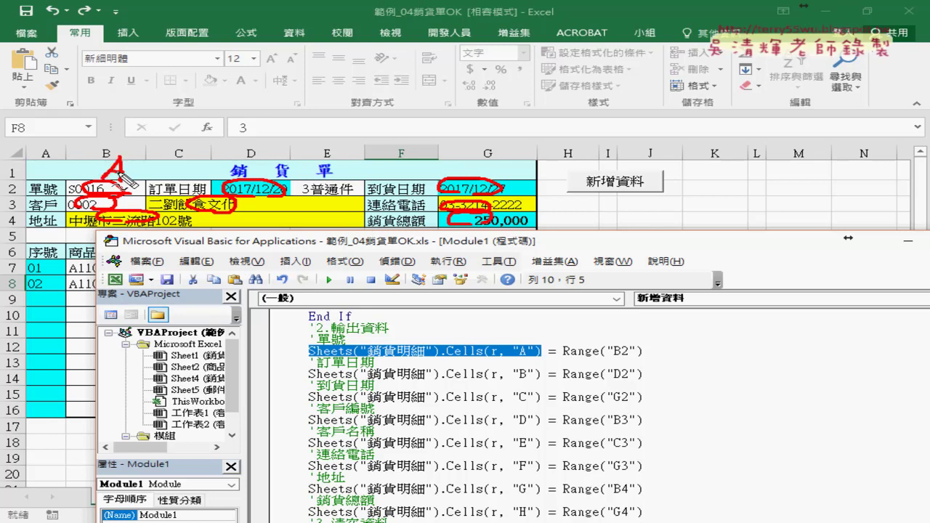
{"action": "mouse_move", "coordinate": [539, 208]}
{"action": "left_mouse_down"}
{"action": "mouse_move", "coordinate": [539, 228]}
{"action": "mouse_move", "coordinate": [558, 218]}
{"action": "left_mouse_up"}
{"action": "left_click_drag", "start_coordinate": [558, 207], "coordinate": [558, 229]}
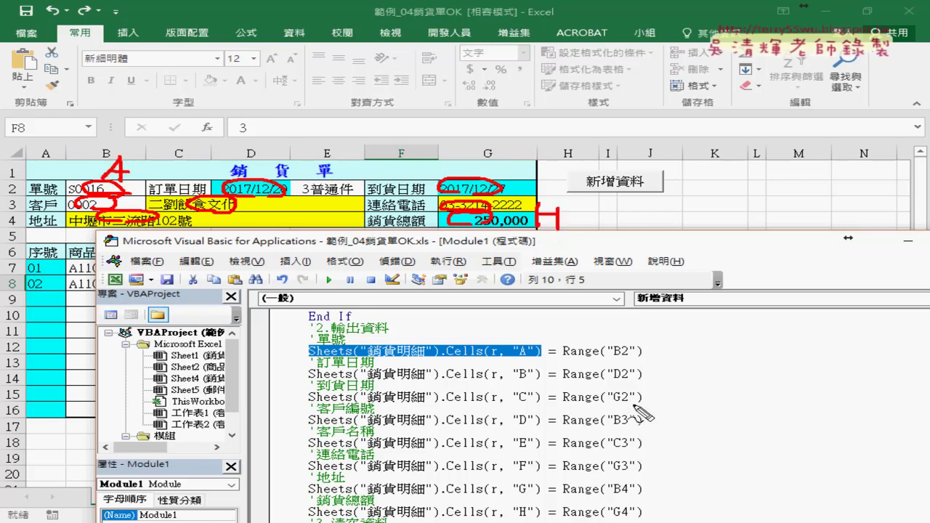
{"action": "left_click_drag", "start_coordinate": [519, 366], "coordinate": [531, 366]}
{"action": "left_click_drag", "start_coordinate": [517, 515], "coordinate": [529, 515]}
{"action": "left_click_drag", "start_coordinate": [612, 357], "coordinate": [633, 356]}
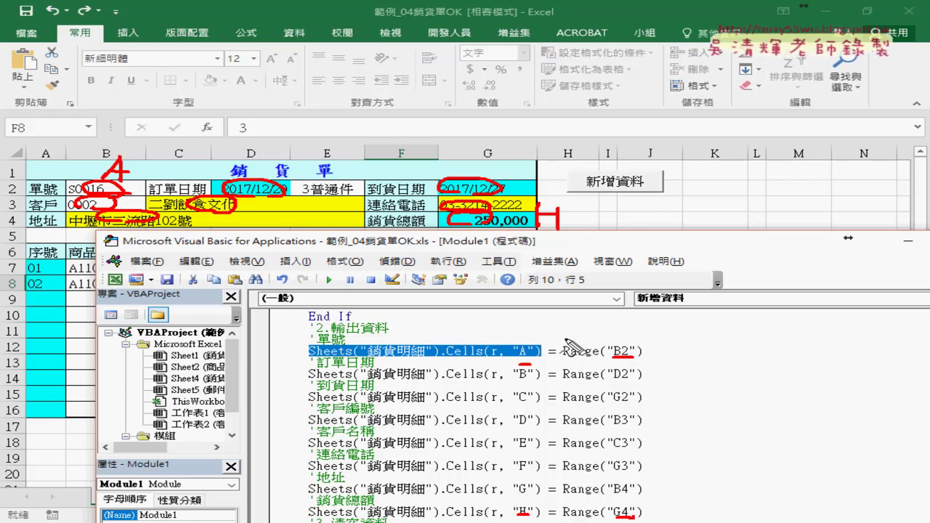
{"action": "mouse_move", "coordinate": [568, 338]}
{"action": "left_mouse_down"}
{"action": "mouse_move", "coordinate": [493, 320]}
{"action": "mouse_move", "coordinate": [513, 332]}
{"action": "left_mouse_up"}
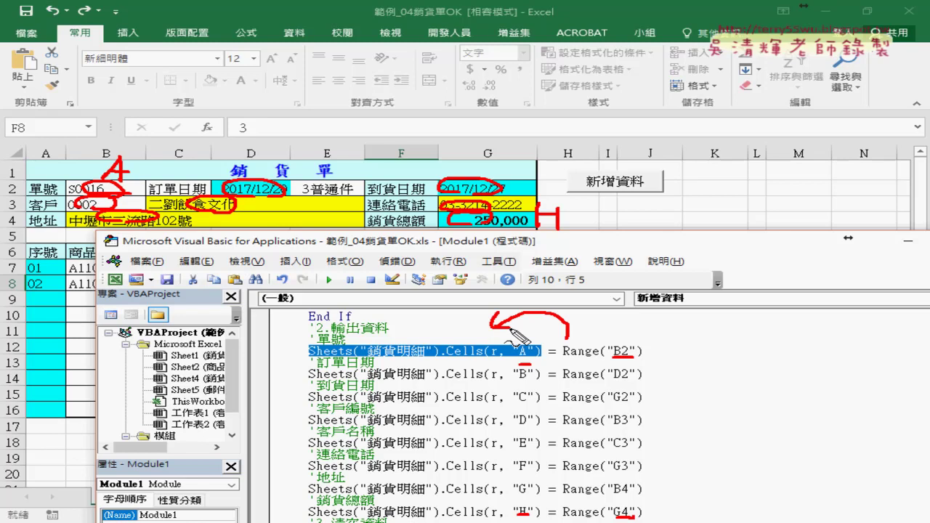
{"action": "mouse_move", "coordinate": [503, 242]}
{"action": "left_mouse_down"}
{"action": "mouse_move", "coordinate": [496, 94]}
{"action": "mouse_move", "coordinate": [477, 61]}
{"action": "left_mouse_up"}
Review the If…End If row-finding block and the row variable r in the macro code
{"action": "scroll", "coordinate": [375, 179], "scroll_direction": "up", "scroll_amount": 1}
{"action": "scroll", "coordinate": [375, 179], "scroll_direction": "up", "scroll_amount": 1}
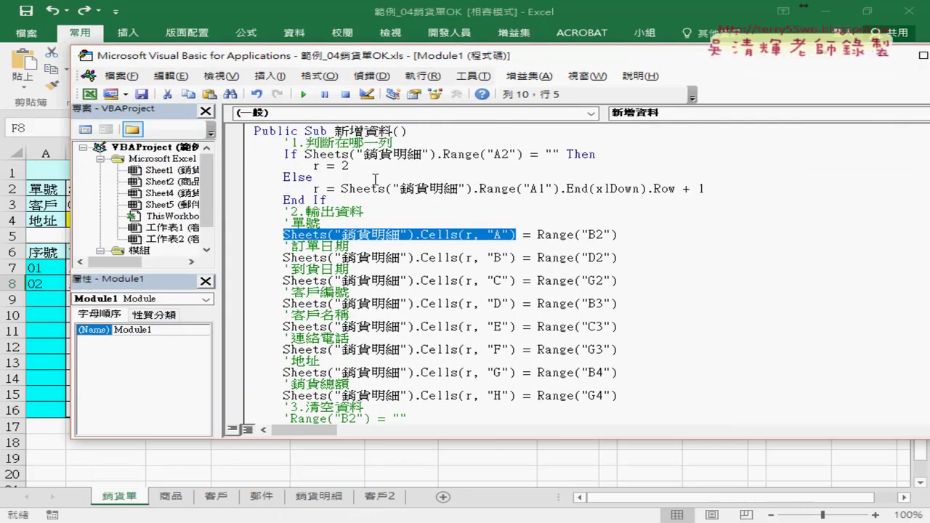
{"action": "left_click_drag", "start_coordinate": [337, 200], "coordinate": [240, 158]}
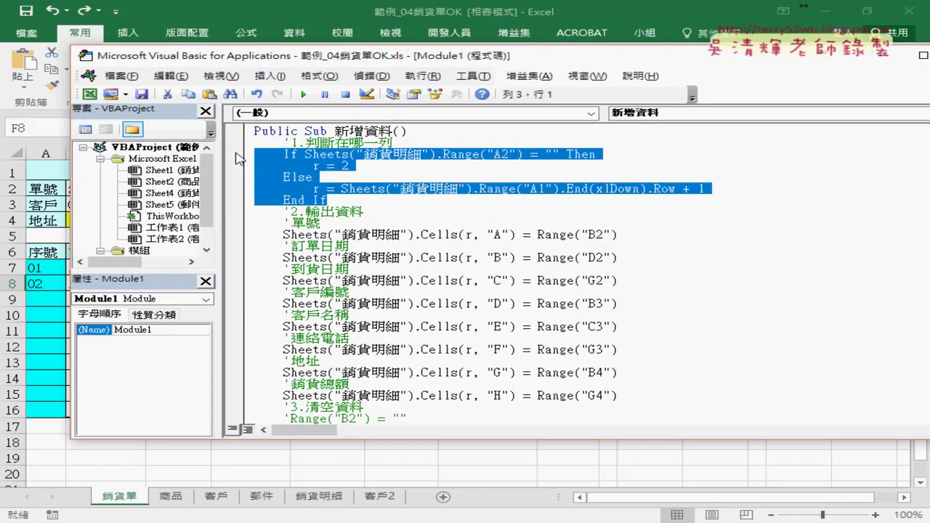
{"action": "scroll", "coordinate": [452, 235], "scroll_direction": "down", "scroll_amount": 1}
{"action": "double_click", "coordinate": [469, 200]}
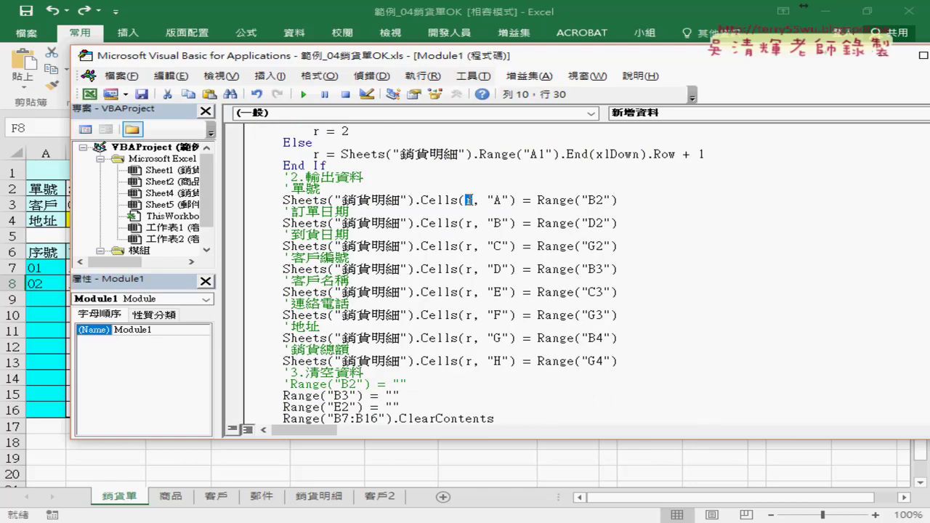
{"action": "scroll", "coordinate": [484, 237], "scroll_direction": "down", "scroll_amount": 3}
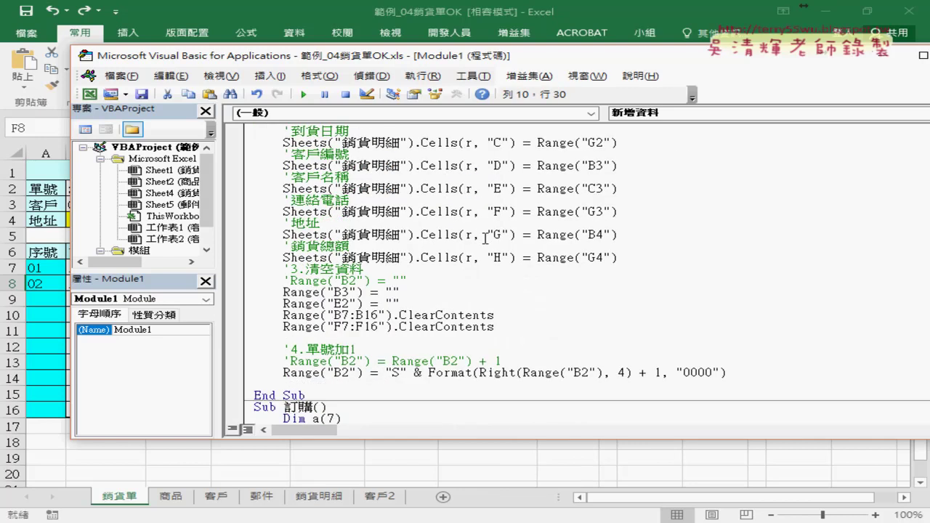
{"action": "left_click_drag", "start_coordinate": [619, 258], "coordinate": [262, 257]}
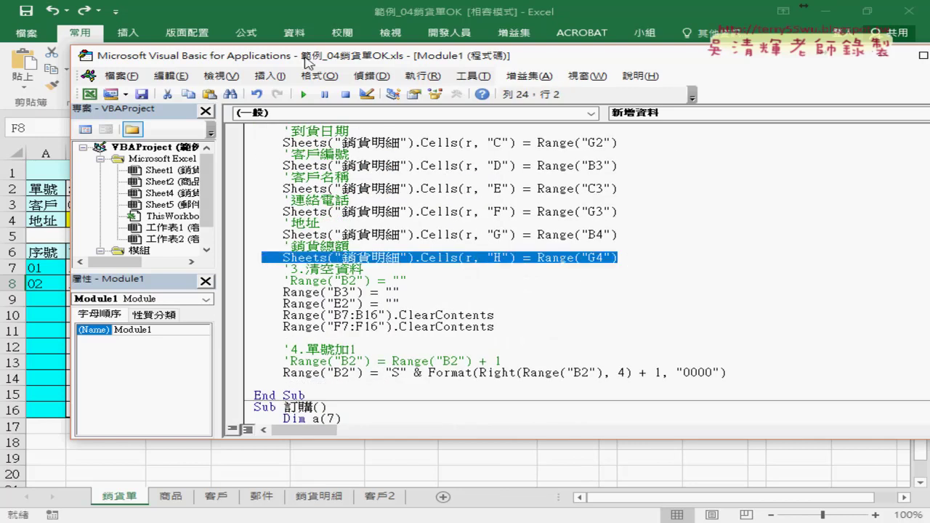
{"action": "left_click_drag", "start_coordinate": [309, 56], "coordinate": [412, 63]}
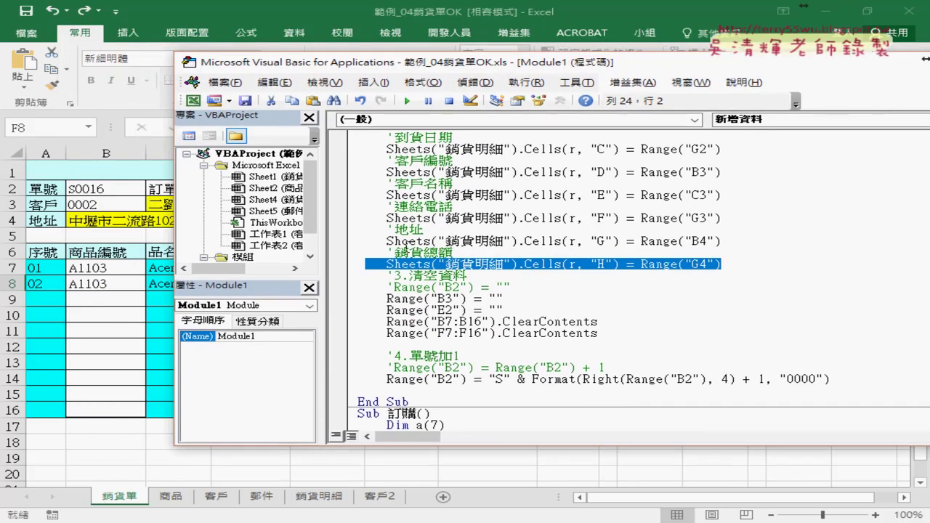
Set a breakpoint on Range("B3") = "" and run 新增資料 until it pauses
{"action": "left_click", "coordinate": [337, 299]}
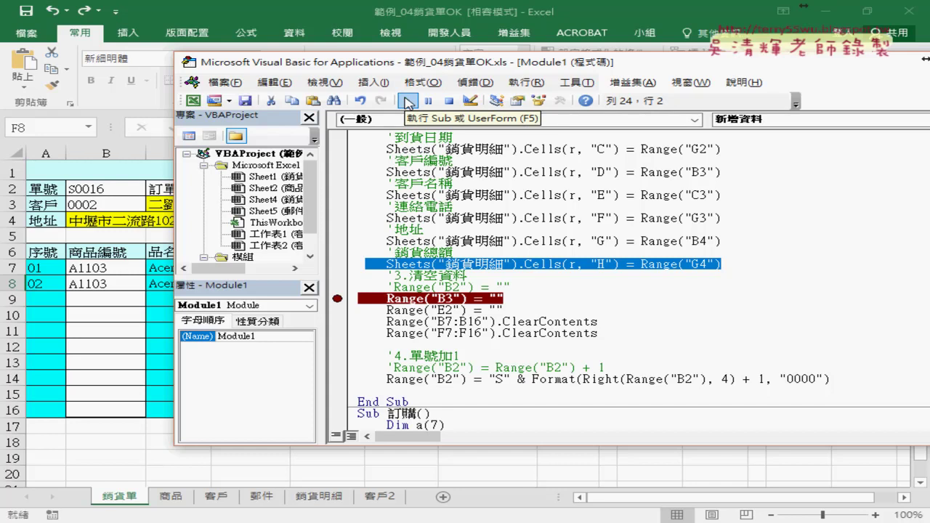
{"action": "left_click", "coordinate": [407, 101]}
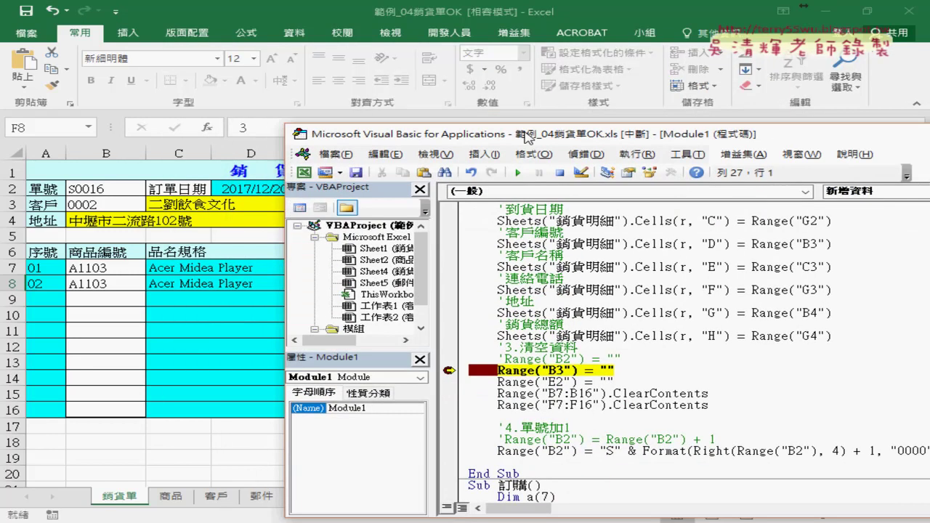
{"action": "left_click_drag", "start_coordinate": [528, 137], "coordinate": [403, 83]}
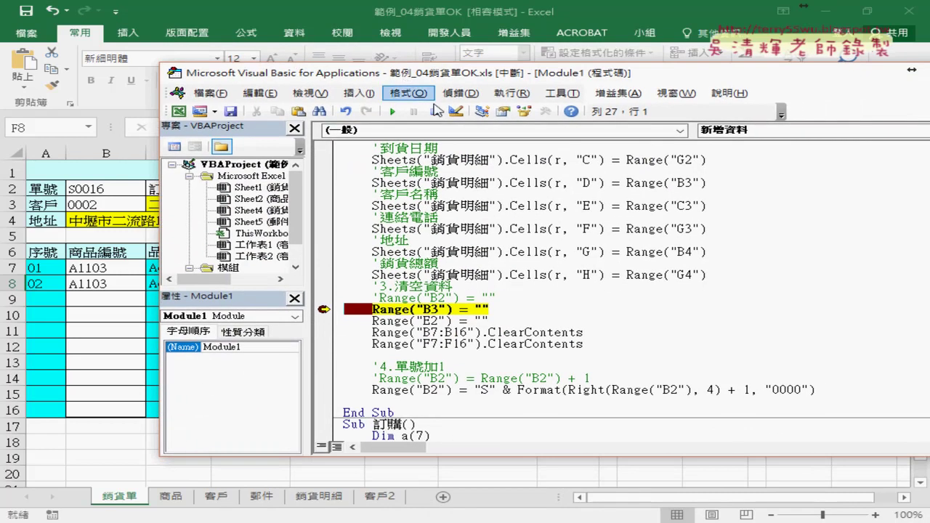
Mark order date 2017/12/20, 3普通件, customer 0002, and the product and quantity rows
{"action": "left_click_drag", "start_coordinate": [414, 80], "coordinate": [565, 288]}
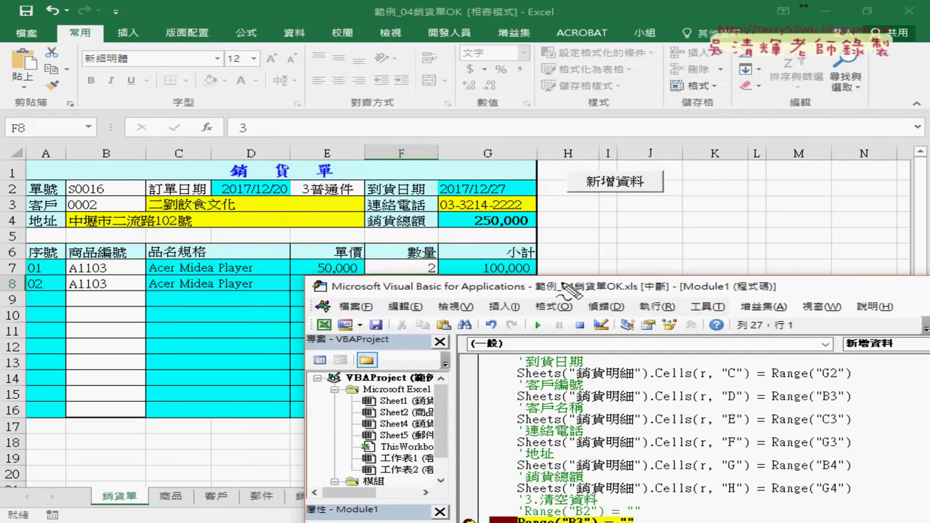
{"action": "left_click_drag", "start_coordinate": [221, 195], "coordinate": [282, 195]}
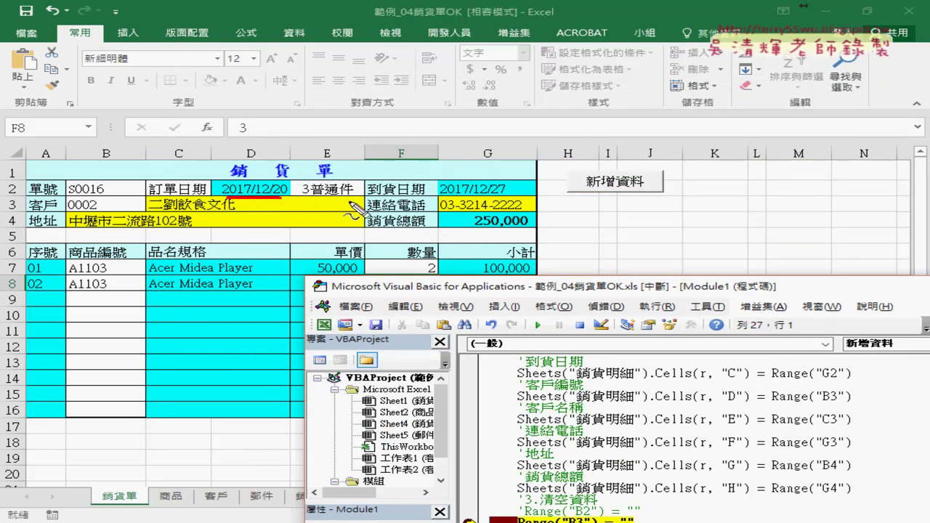
{"action": "mouse_move", "coordinate": [348, 201]}
{"action": "left_mouse_down"}
{"action": "mouse_move", "coordinate": [320, 177]}
{"action": "mouse_move", "coordinate": [354, 195]}
{"action": "left_mouse_up"}
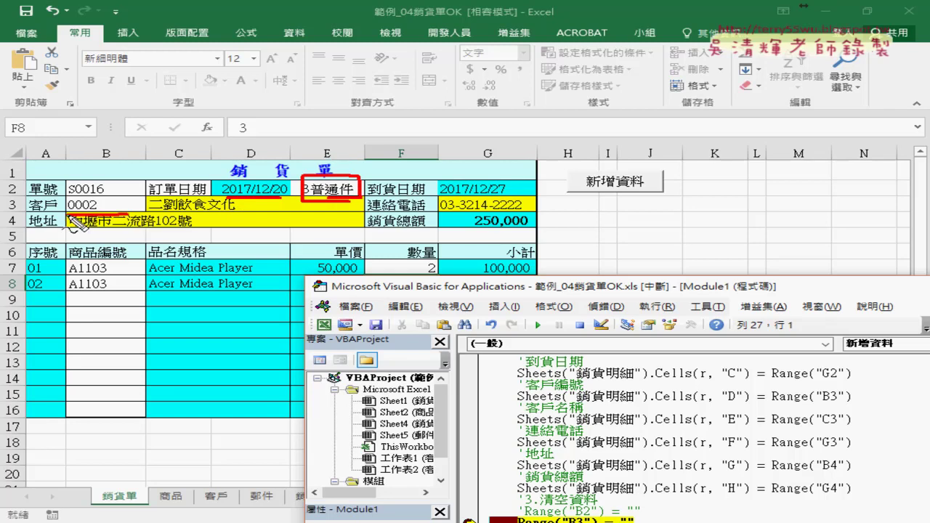
{"action": "left_click_drag", "start_coordinate": [66, 212], "coordinate": [143, 216]}
{"action": "left_click_drag", "start_coordinate": [61, 268], "coordinate": [59, 434]}
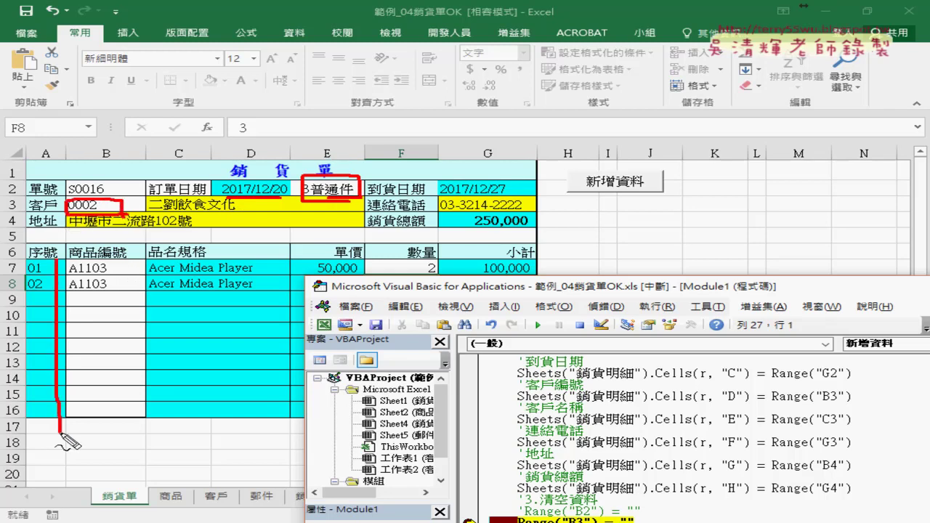
{"action": "mouse_move", "coordinate": [64, 269]}
{"action": "left_mouse_down"}
{"action": "mouse_move", "coordinate": [155, 379]}
{"action": "mouse_move", "coordinate": [72, 409]}
{"action": "left_mouse_up"}
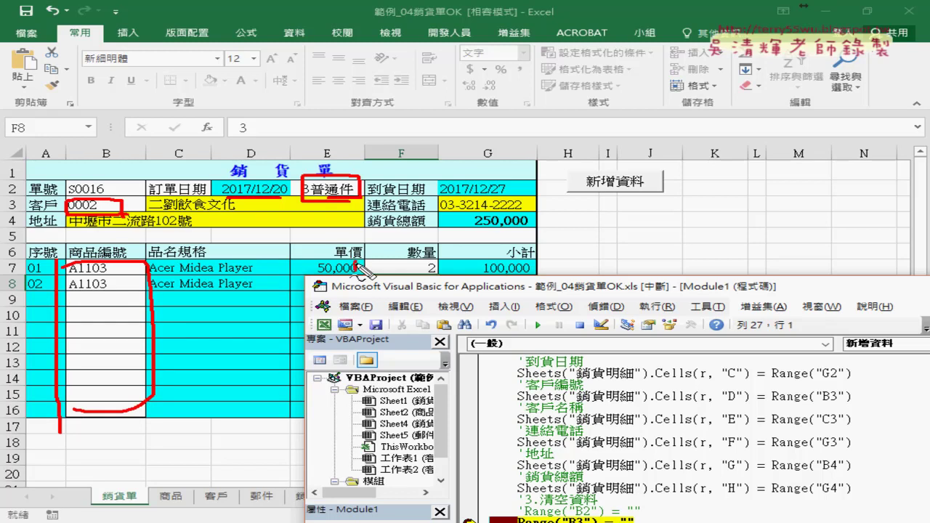
{"action": "mouse_move", "coordinate": [356, 275]}
{"action": "left_mouse_down"}
{"action": "mouse_move", "coordinate": [356, 430]}
{"action": "mouse_move", "coordinate": [445, 277]}
{"action": "mouse_move", "coordinate": [349, 422]}
{"action": "left_mouse_up"}
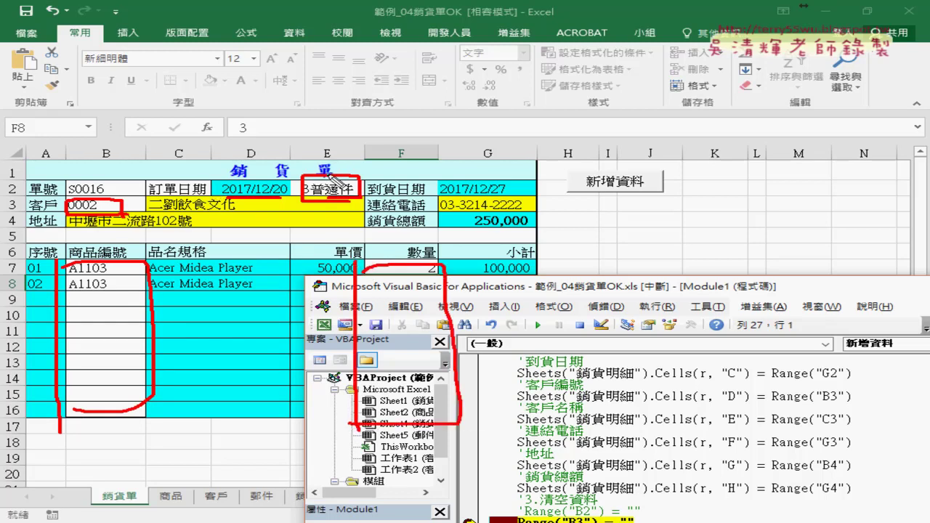
Add emphasis near the delivery type, F2 and row 3, erase marks, and move the editor top-left
{"action": "left_click_drag", "start_coordinate": [320, 194], "coordinate": [412, 179]}
{"action": "left_click_drag", "start_coordinate": [423, 168], "coordinate": [424, 178]}
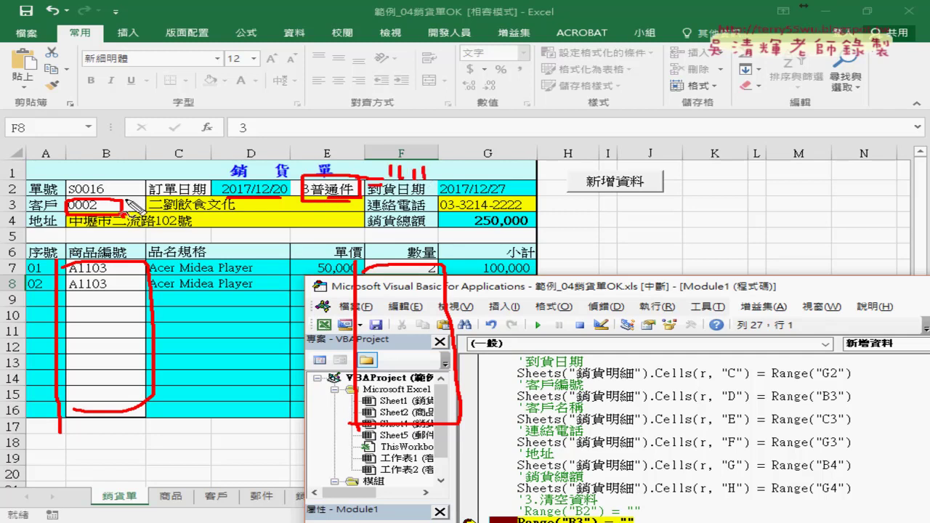
{"action": "left_click_drag", "start_coordinate": [122, 207], "coordinate": [142, 206]}
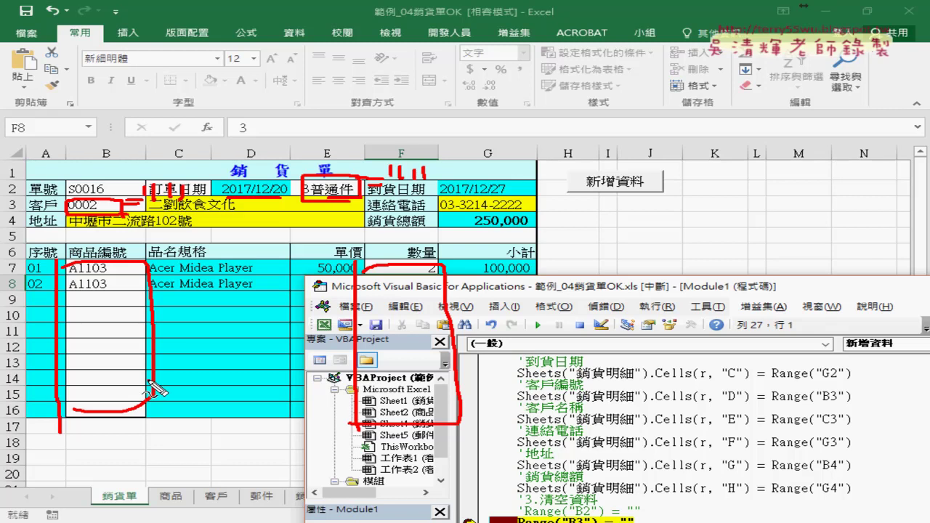
{"action": "key", "text": "Escape"}
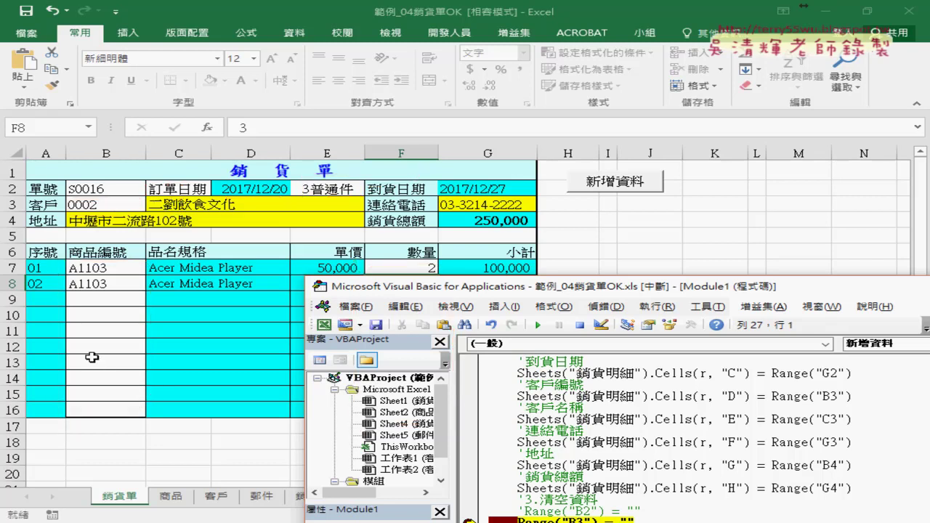
{"action": "left_click_drag", "start_coordinate": [418, 287], "coordinate": [344, 67]}
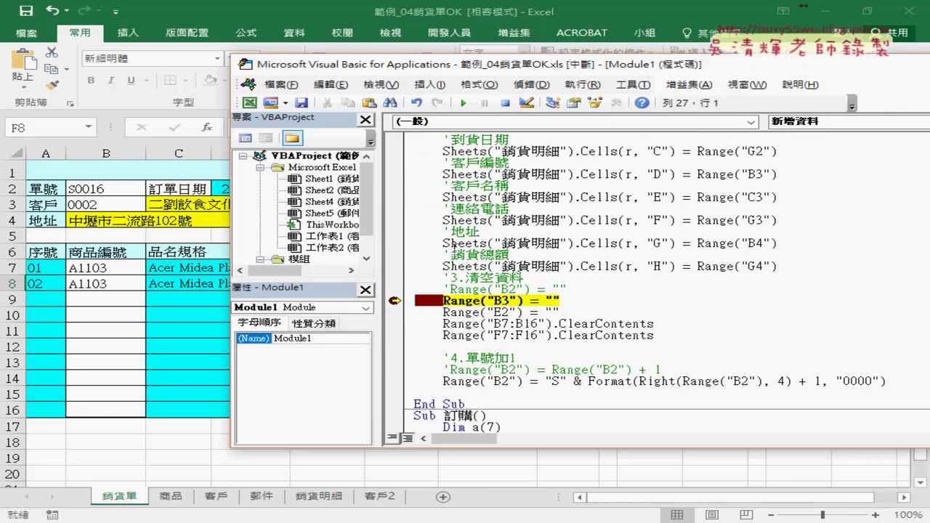
Narrow the VBA editor to reveal columns A–D and select ClearContents on the B7:B16 line
{"action": "left_click", "coordinate": [507, 301]}
{"action": "mouse_move", "coordinate": [229, 174]}
{"action": "left_mouse_down"}
{"action": "mouse_move", "coordinate": [293, 174]}
{"action": "mouse_move", "coordinate": [262, 174]}
{"action": "left_mouse_up"}
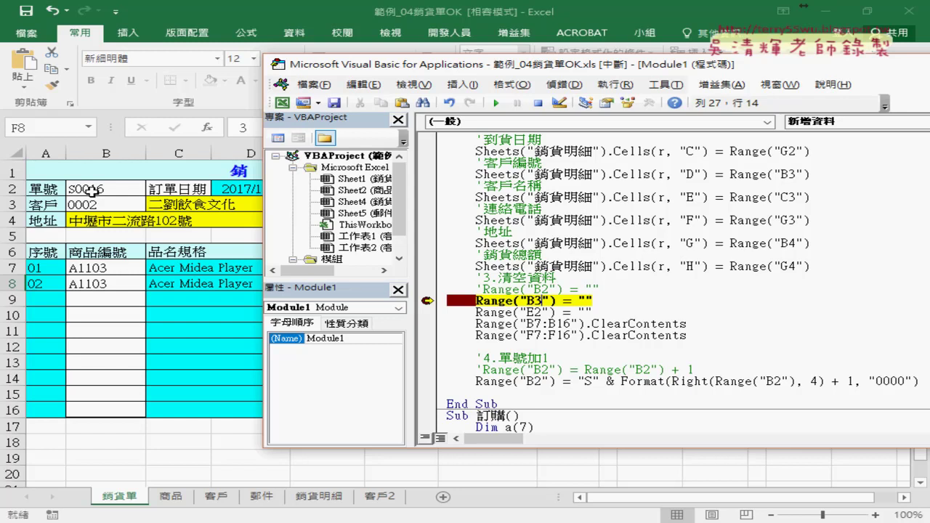
{"action": "left_click", "coordinate": [602, 314]}
{"action": "left_click_drag", "start_coordinate": [687, 323], "coordinate": [590, 323]}
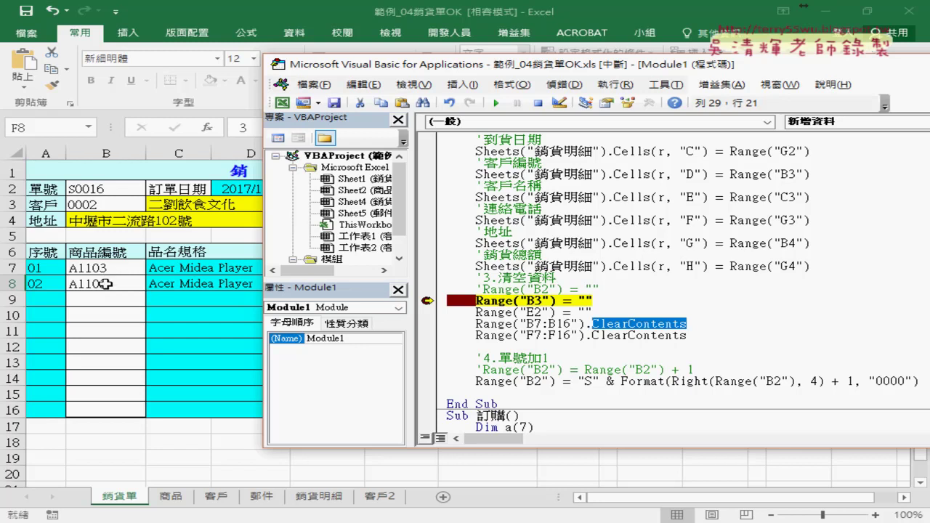
{"action": "left_click_drag", "start_coordinate": [688, 324], "coordinate": [586, 324]}
Retype .ClearContents via IntelliSense and check the B3 clearing and B2 numbering references
{"action": "type", "text": "."}
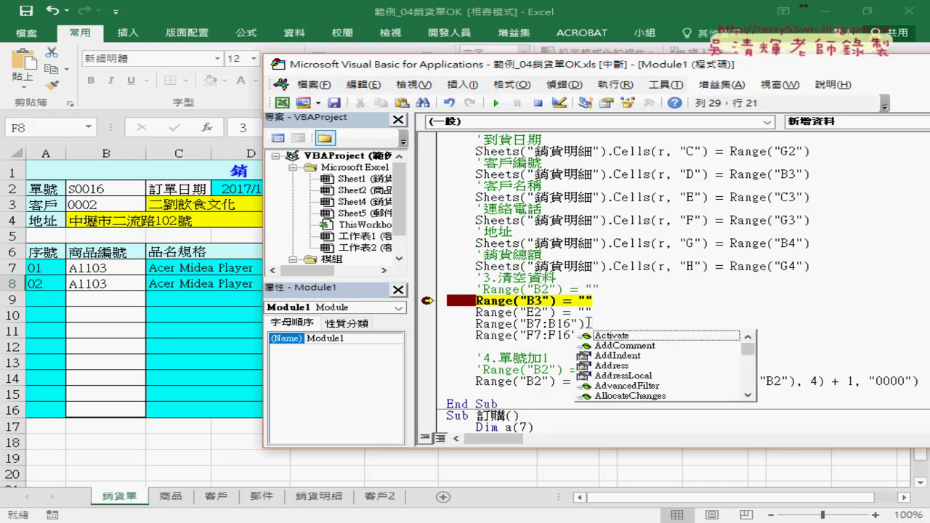
{"action": "type", "text": "ㄊ"}
{"action": "type", "text": "c"}
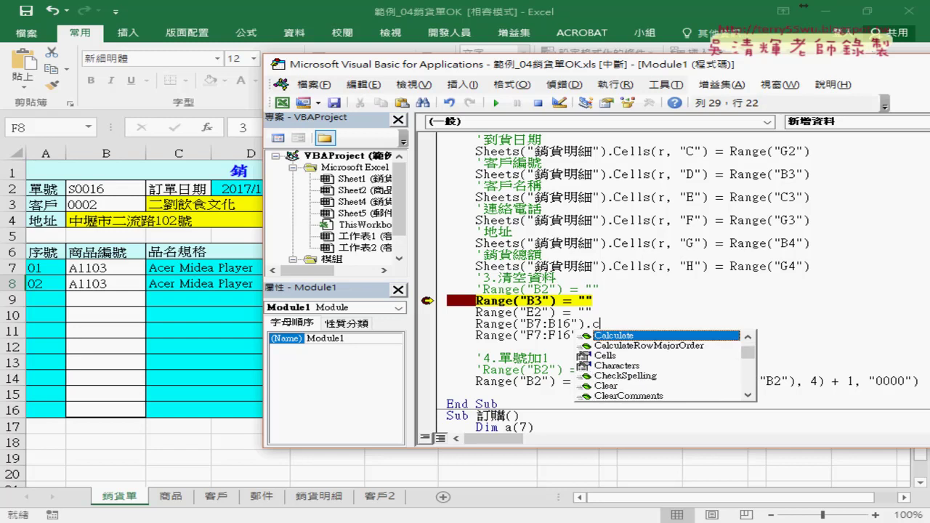
{"action": "type", "text": "l"}
{"action": "left_click", "coordinate": [624, 355]}
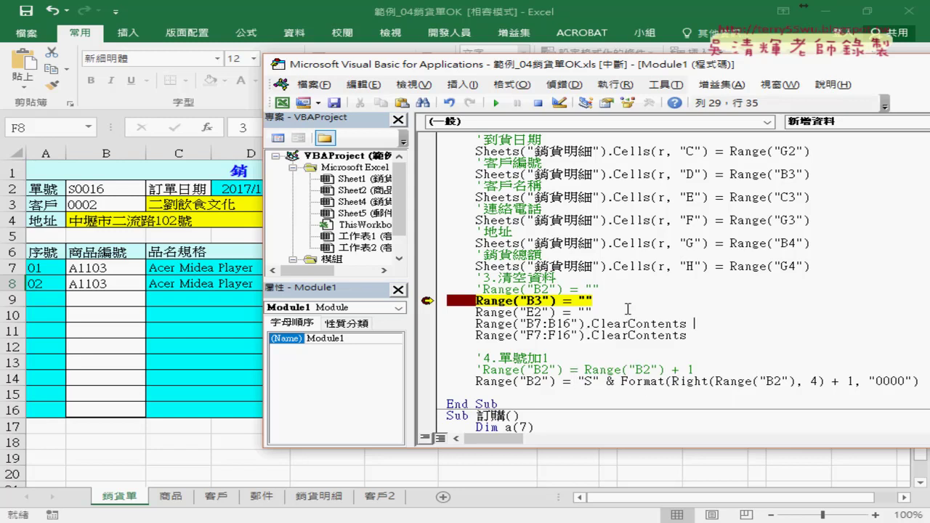
{"action": "left_click_drag", "start_coordinate": [593, 300], "coordinate": [562, 300]}
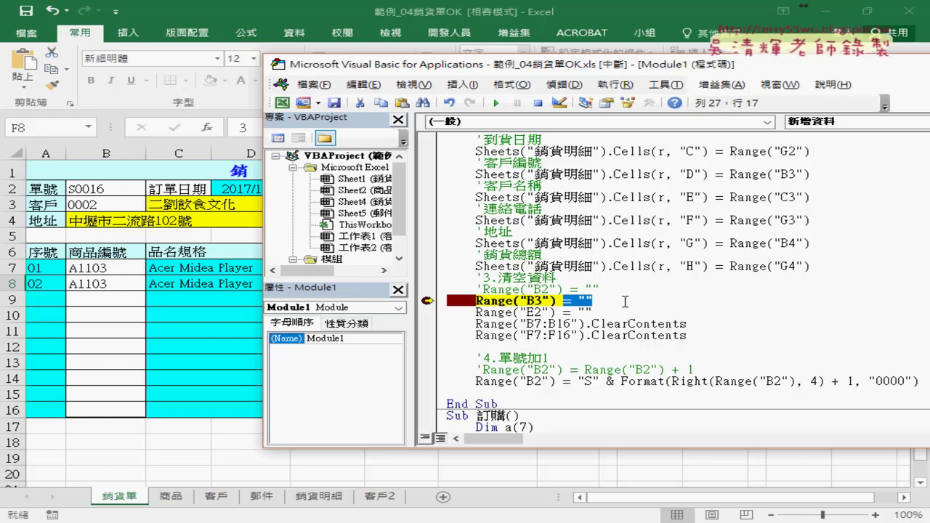
{"action": "left_click_drag", "start_coordinate": [687, 324], "coordinate": [583, 323]}
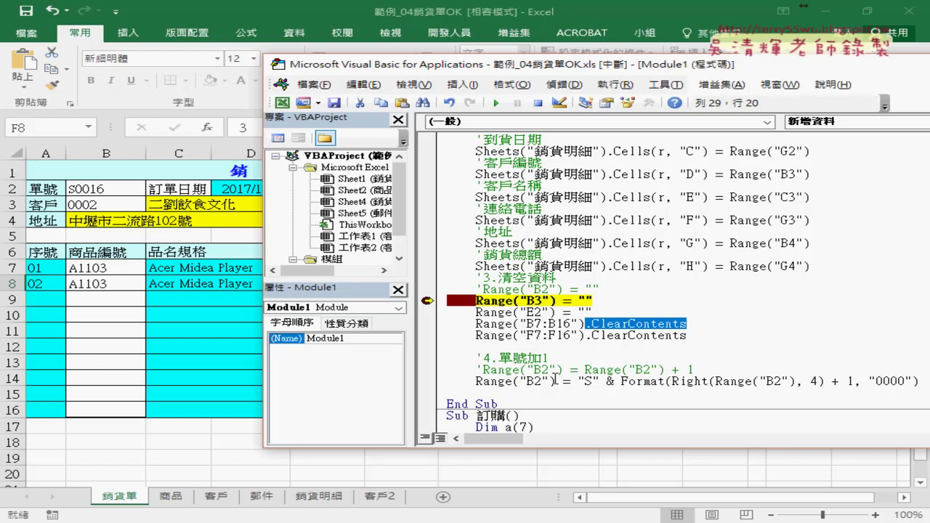
{"action": "left_click_drag", "start_coordinate": [556, 380], "coordinate": [476, 381]}
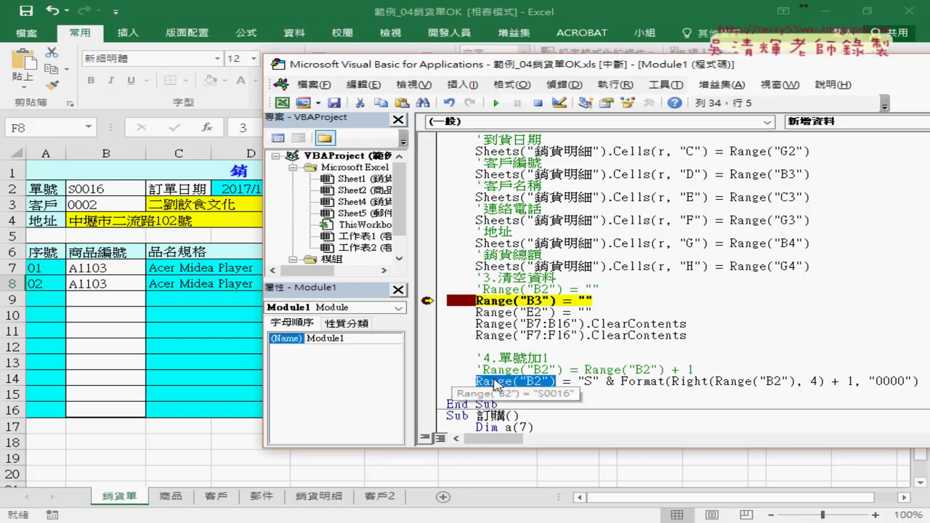
Rewrite the numbering line as Range("B2") = Range("B2") + 1, dropping the "S" and Format(Right(...)) parts
{"action": "mouse_move", "coordinate": [494, 385]}
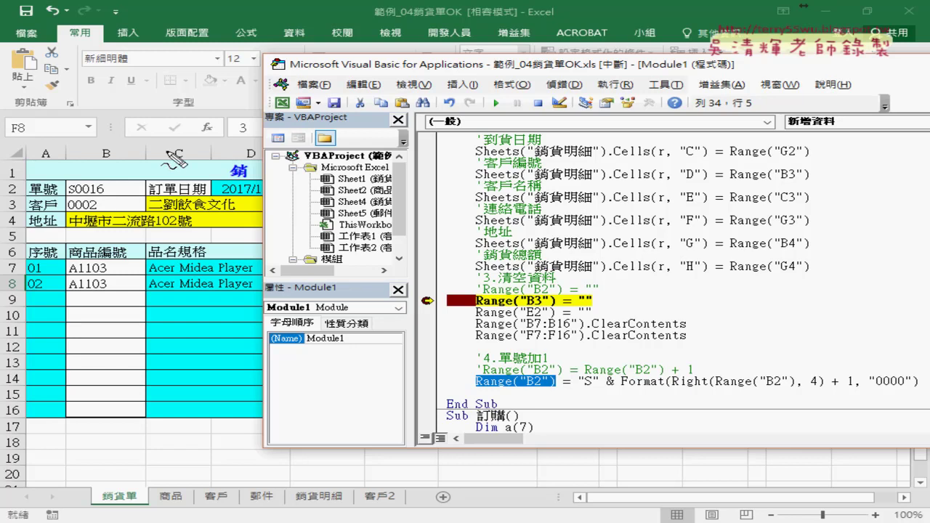
{"action": "mouse_move", "coordinate": [67, 194]}
{"action": "left_mouse_down"}
{"action": "mouse_move", "coordinate": [109, 183]}
{"action": "mouse_move", "coordinate": [125, 198]}
{"action": "left_mouse_up"}
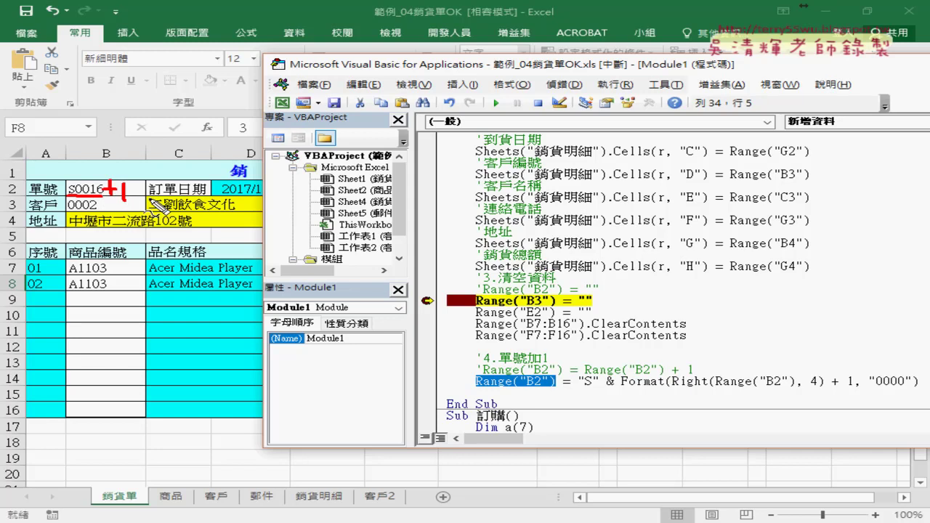
{"action": "key", "text": "Escape"}
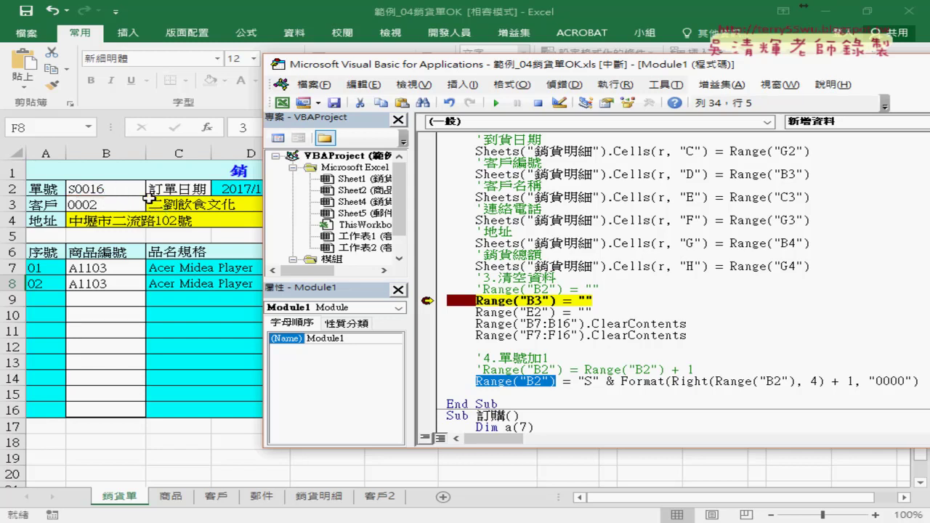
{"action": "left_click_drag", "start_coordinate": [571, 381], "coordinate": [718, 381]}
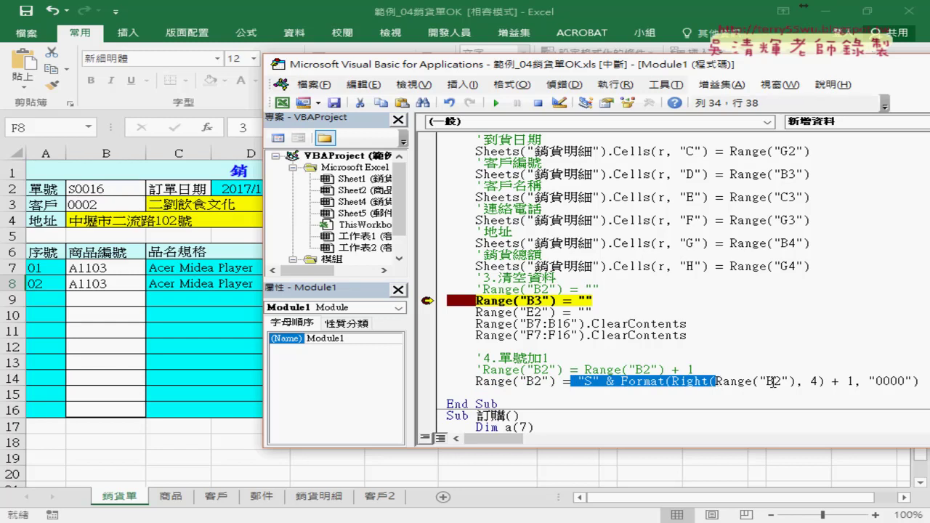
{"action": "key", "text": "Delete"}
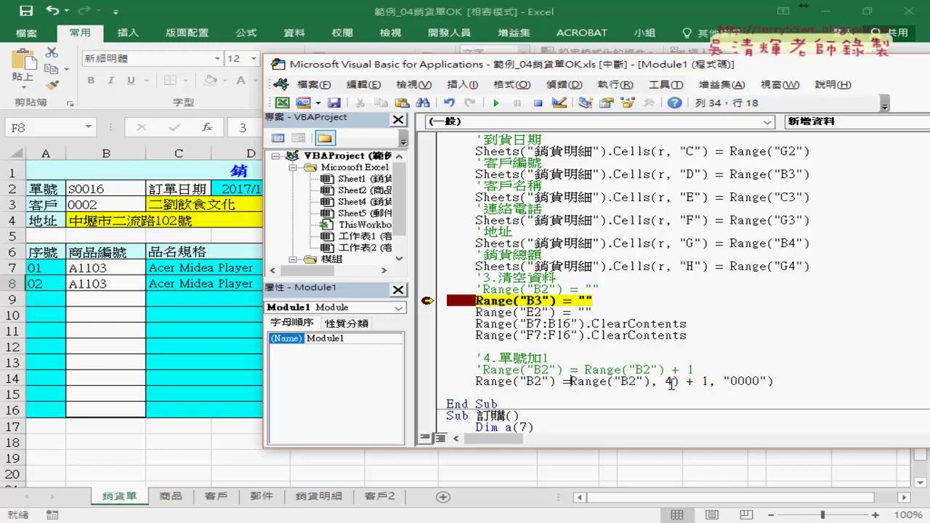
{"action": "left_click_drag", "start_coordinate": [649, 382], "coordinate": [786, 382]}
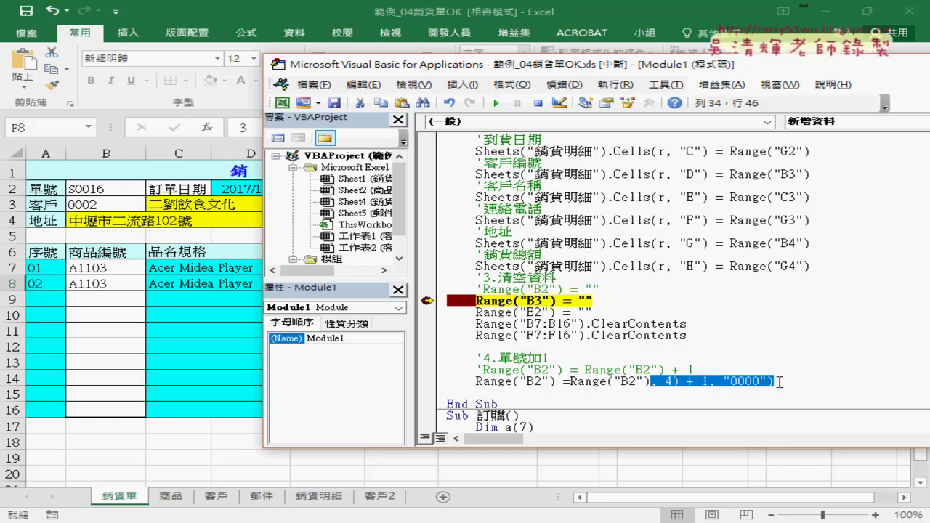
{"action": "key", "text": "Delete"}
{"action": "type", "text": "+1"}
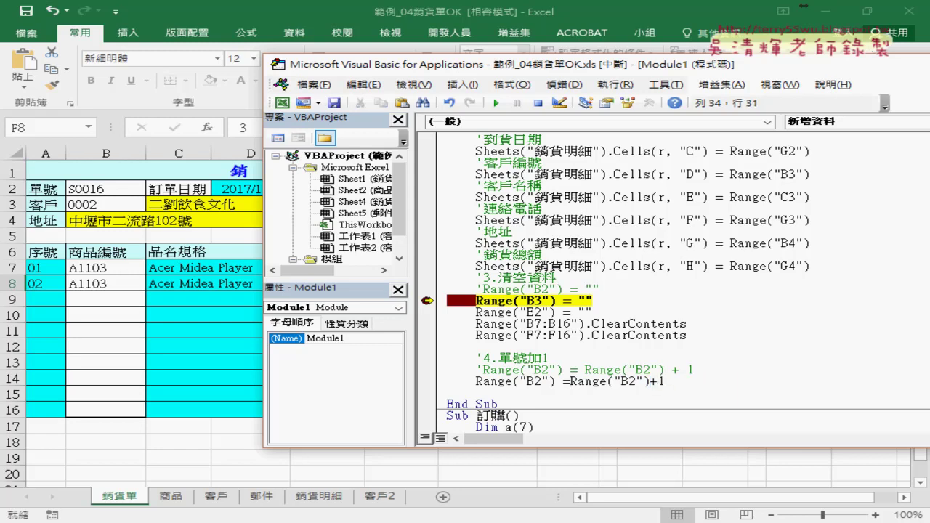
Step through the macro, clearing B3, E2 and B7:B16, until run-time error 13 (type mismatch) appears
{"action": "key", "text": "F8"}
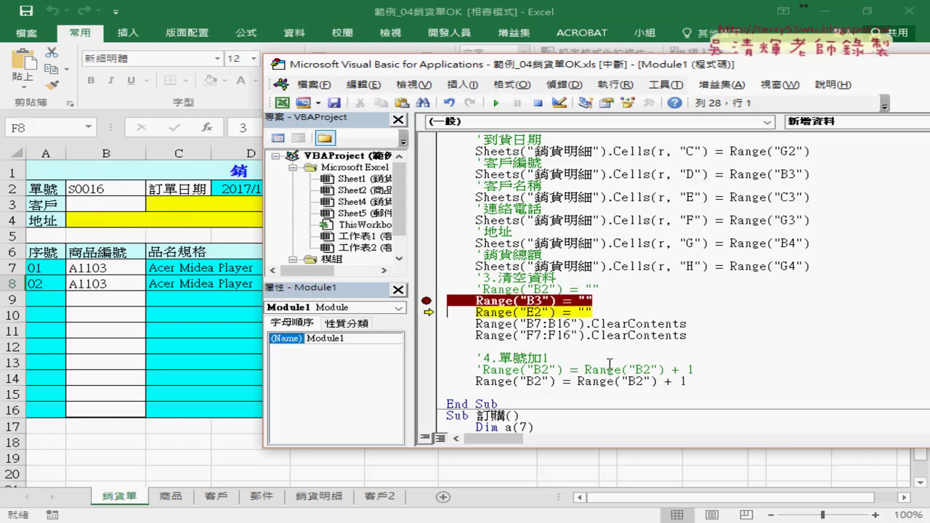
{"action": "key", "text": "F8"}
{"action": "key", "text": "F8"}
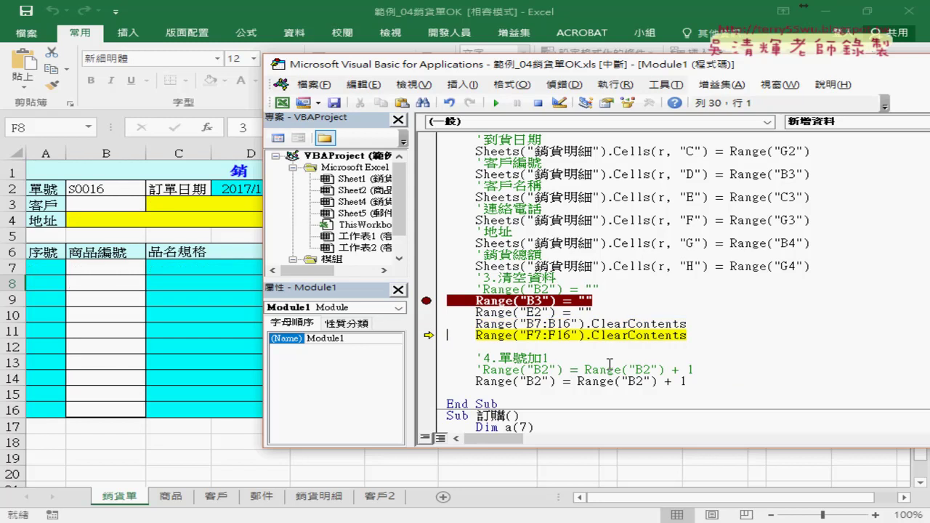
{"action": "key", "text": "F8"}
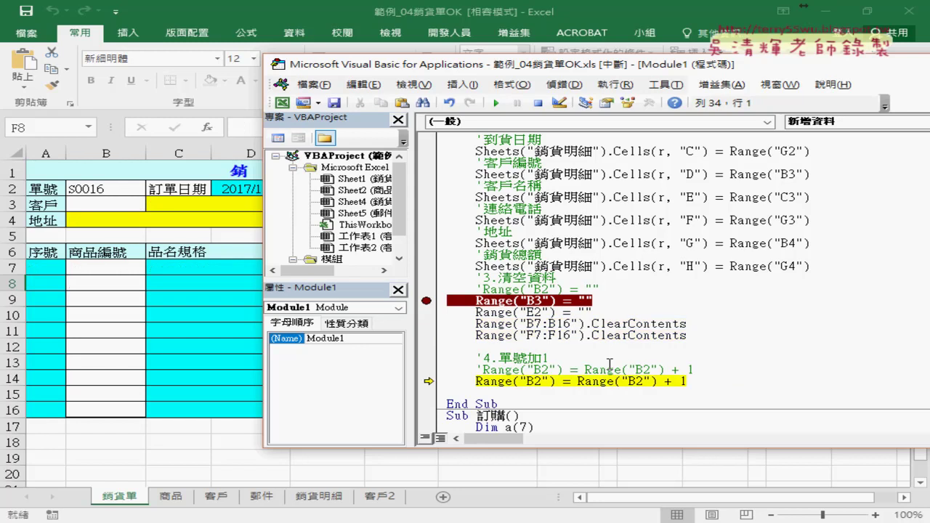
{"action": "key", "text": "F8"}
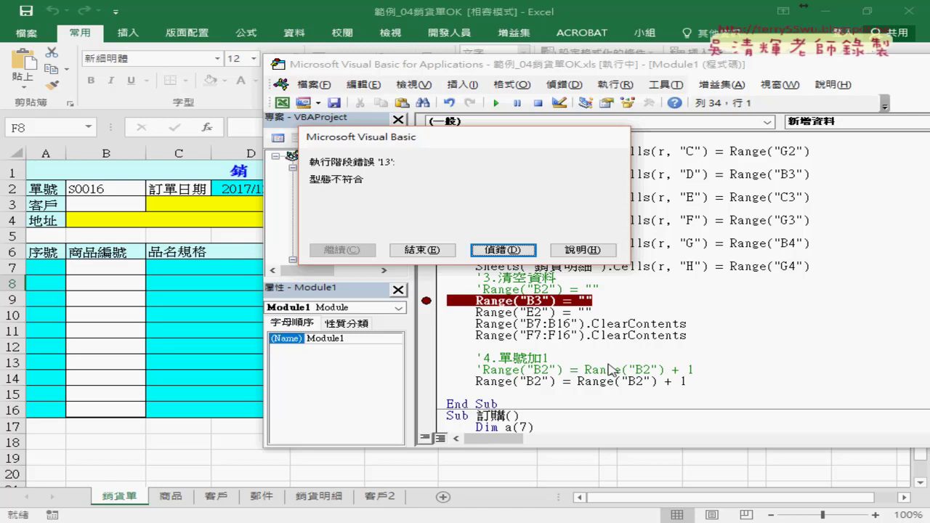